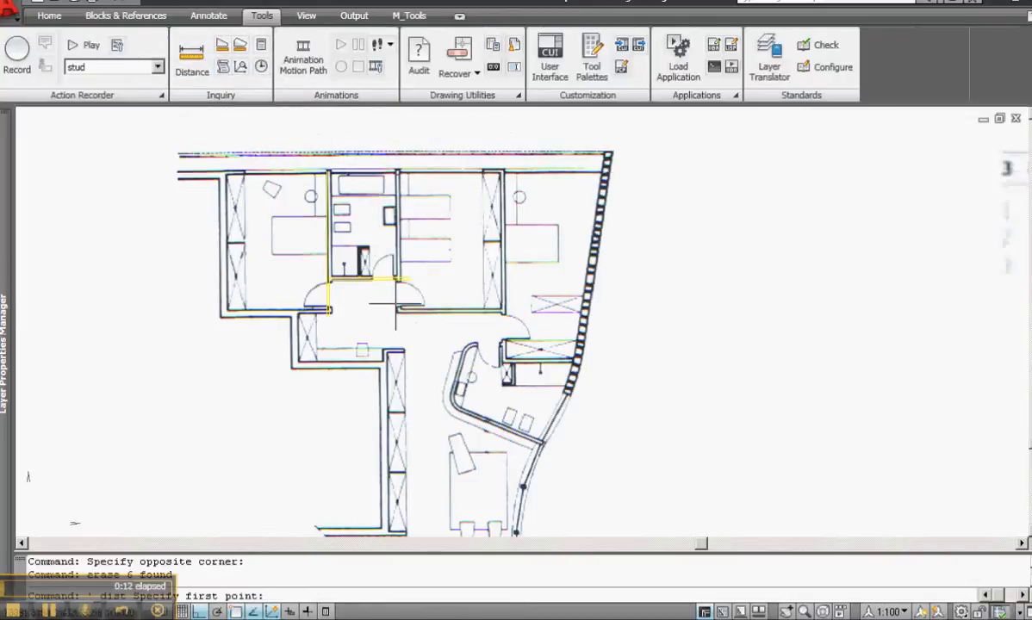
Step: Measure the door opening at the middle bedroom from jamb to jamb, with object snap turned off
scroll(397, 305, "up", 3)
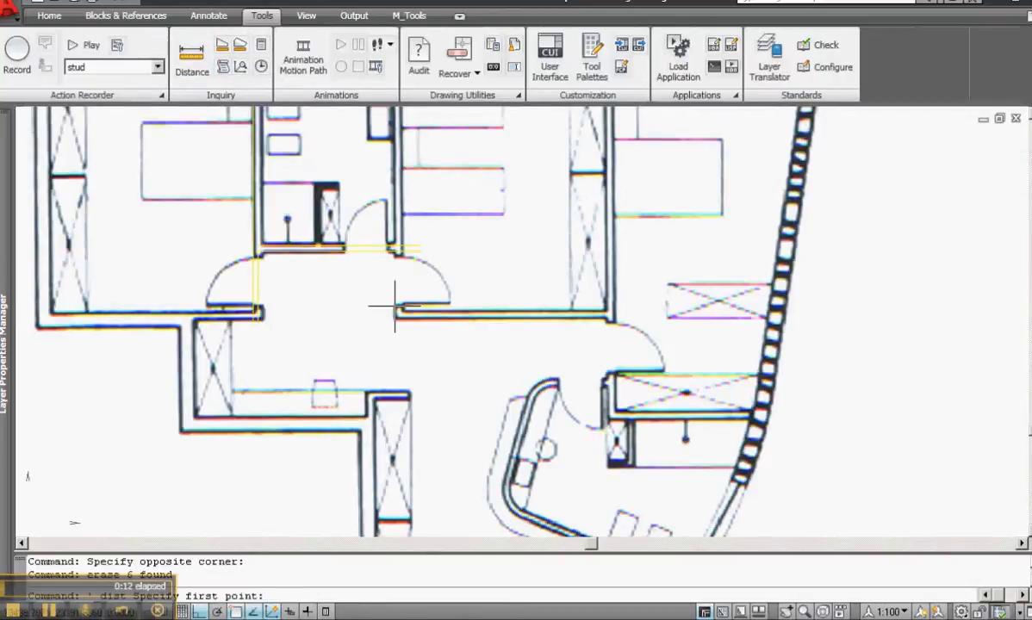
scroll(395, 306, "up", 4)
key("F3")
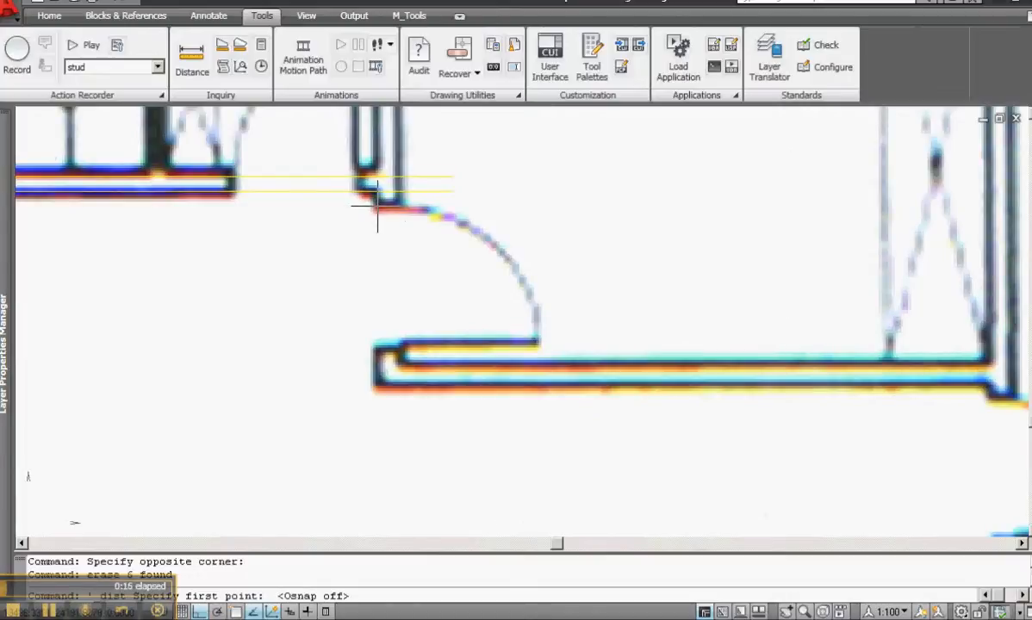
left_click(376, 207)
left_click(379, 353)
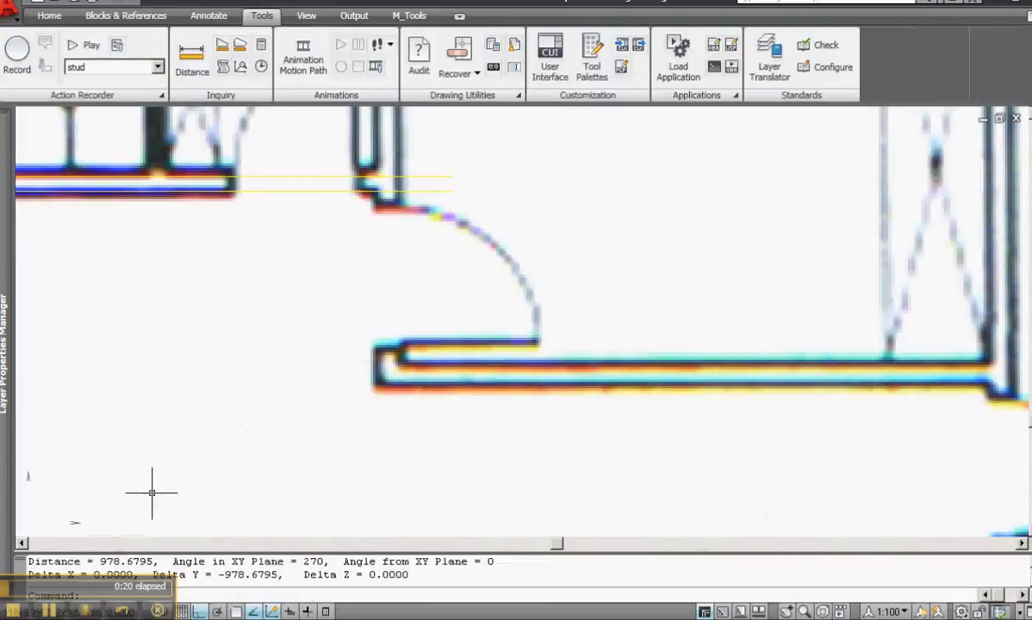
Step: Look over the upper floor plan, including the curved walls and the pool area
scroll(465, 280, "down", 2)
scroll(467, 281, "down", 4)
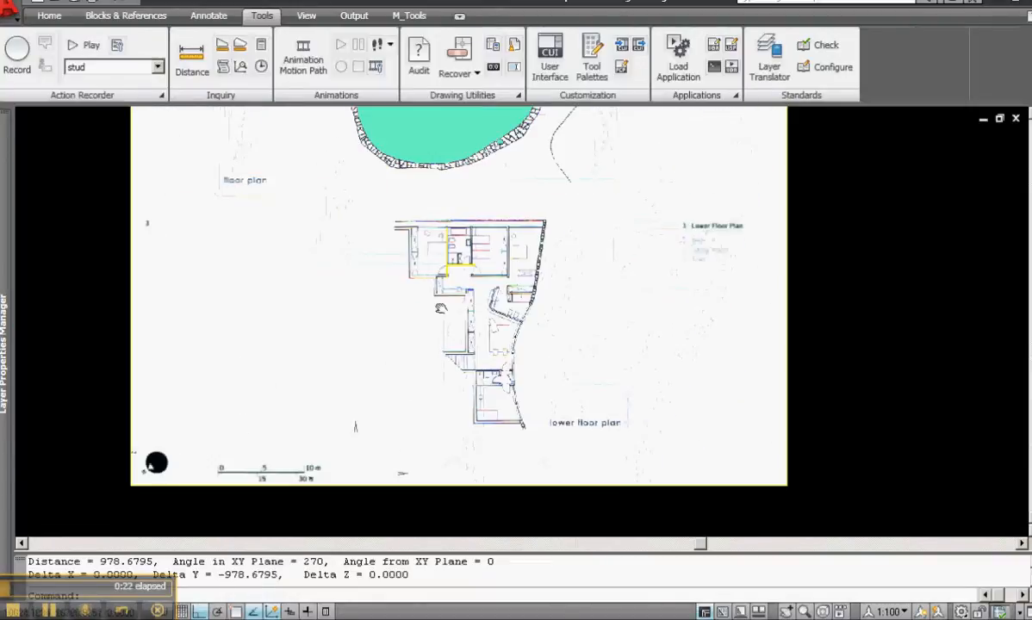
scroll(548, 375, "up", 2)
middle_click_drag(547, 376, 522, 505)
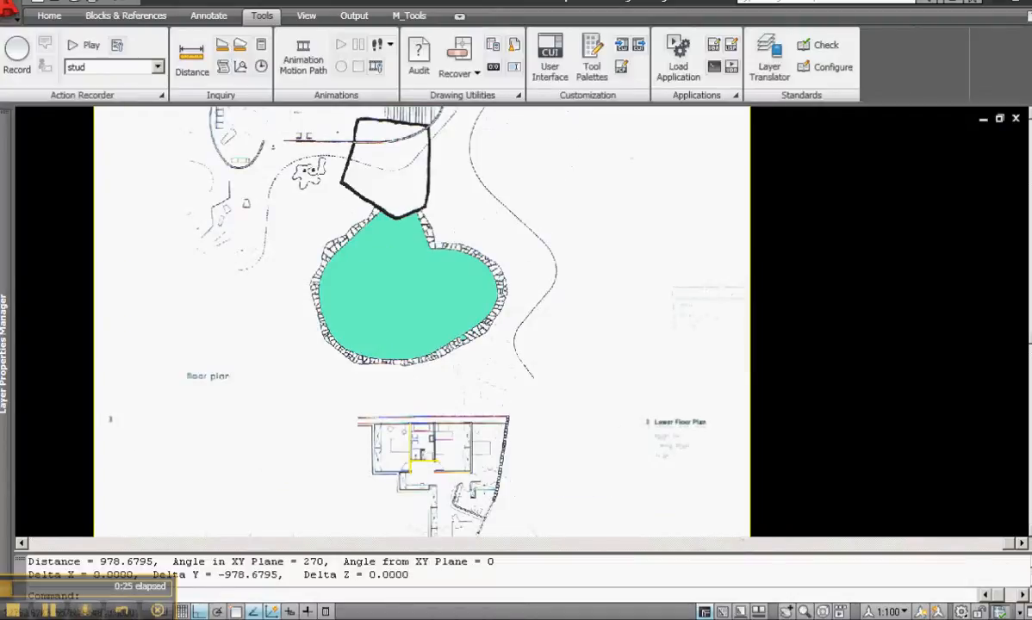
scroll(449, 274, "up", 3)
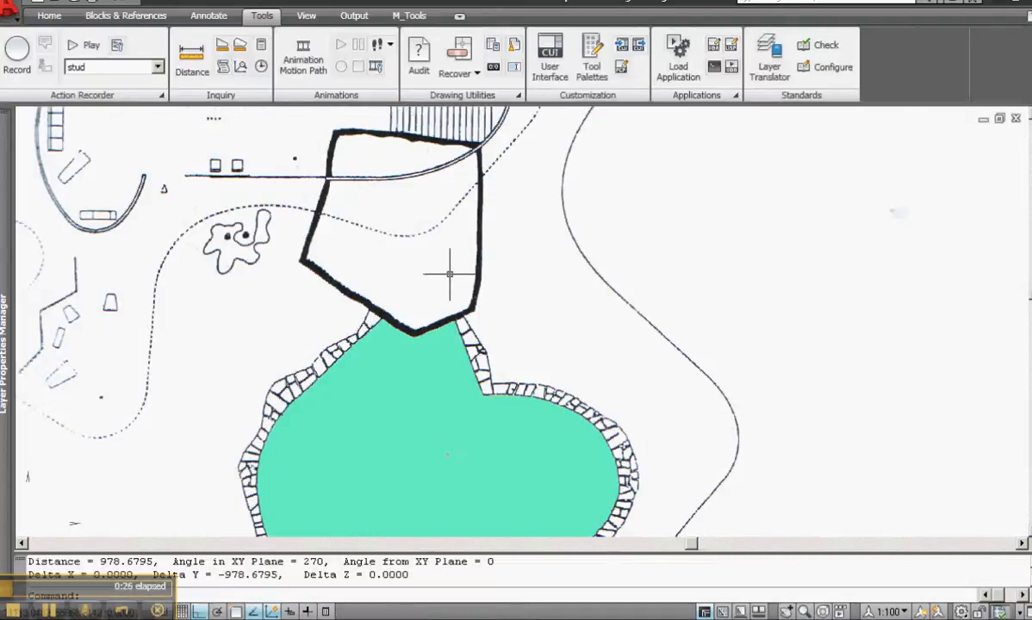
middle_click_drag(449, 274, 580, 380)
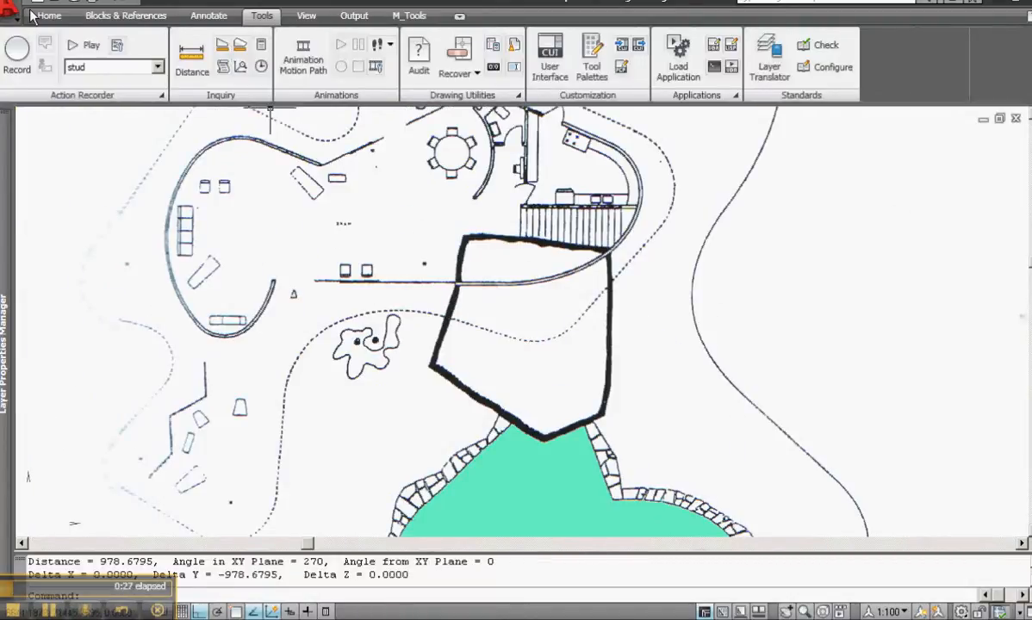
Step: With Ortho off, draw a polyline's first straight segment along the lower bathroom wall's outer face, from the exterior wall to the rounded corner
left_click(34, 16)
middle_click_drag(446, 293, 517, 374)
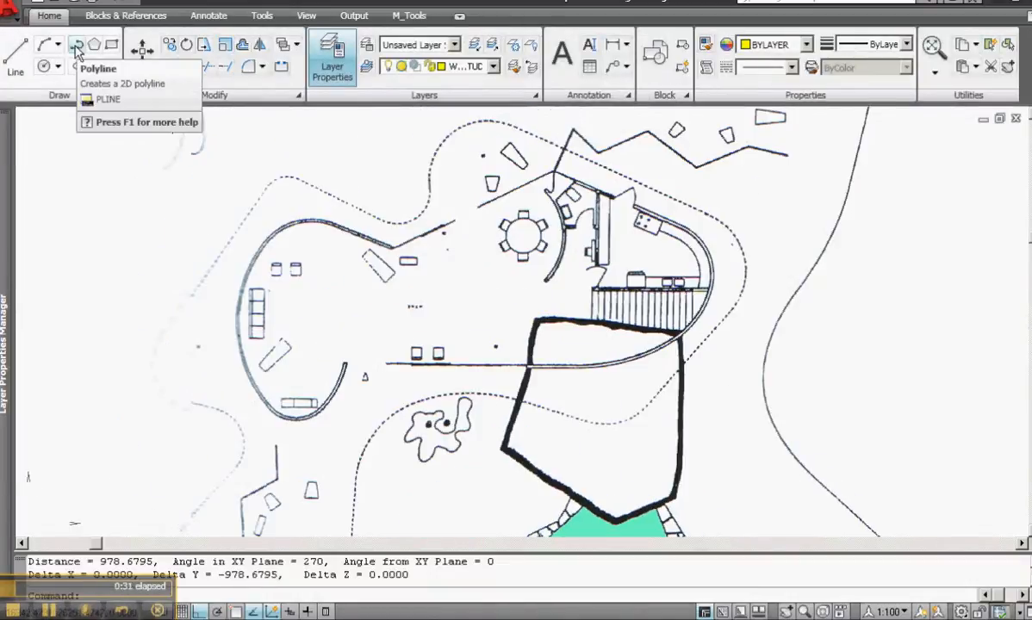
left_click(76, 50)
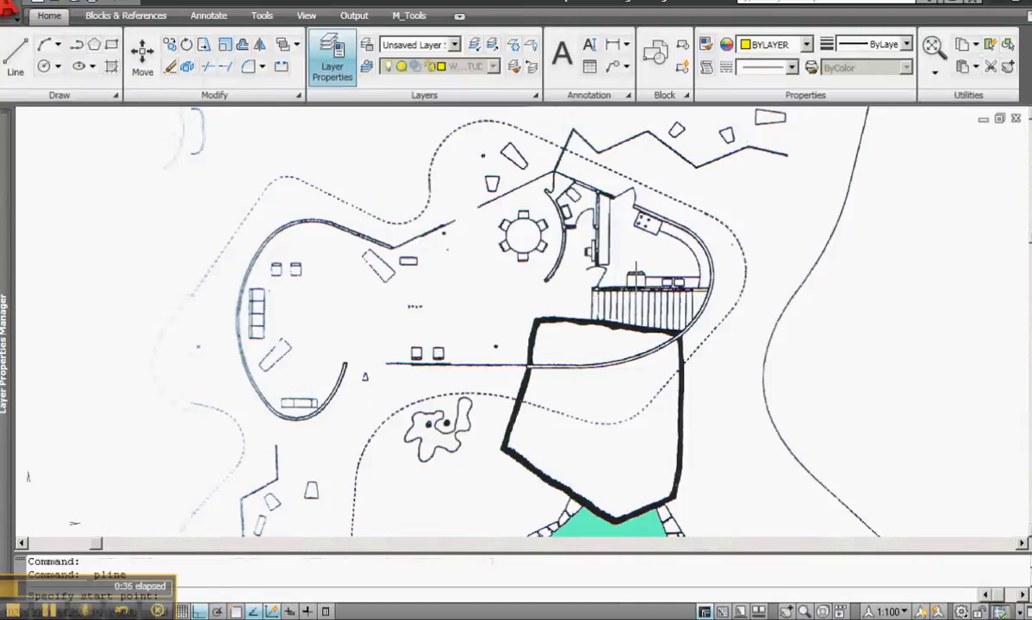
mouse_move(599, 301)
middle_mouse_down()
mouse_move(590, 274)
mouse_move(608, 273)
middle_mouse_up()
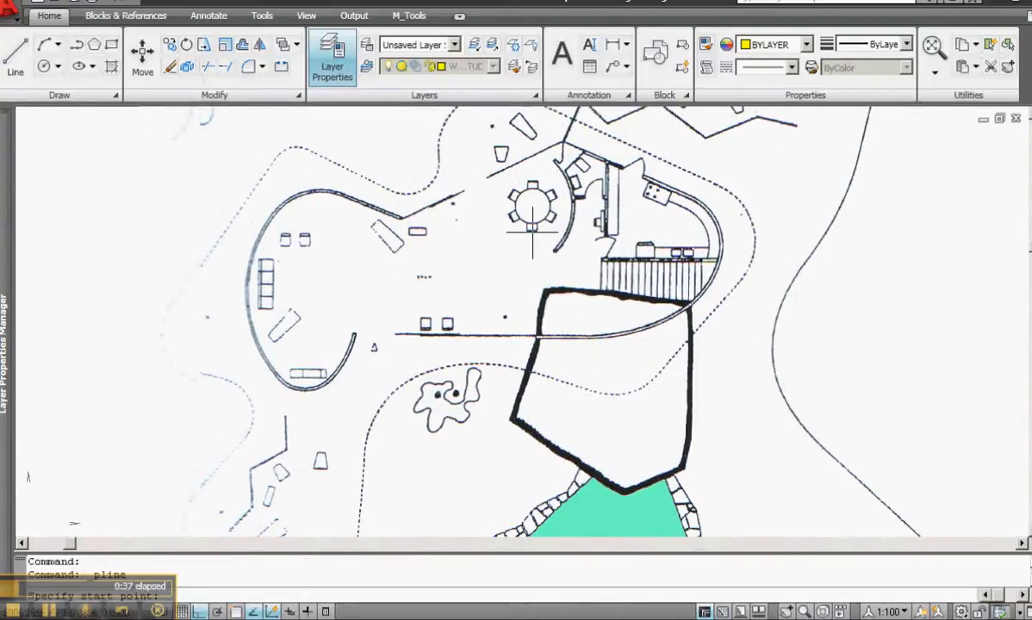
scroll(532, 231, "down", 4)
scroll(590, 358, "up", 2)
middle_click_drag(590, 357, 528, 161)
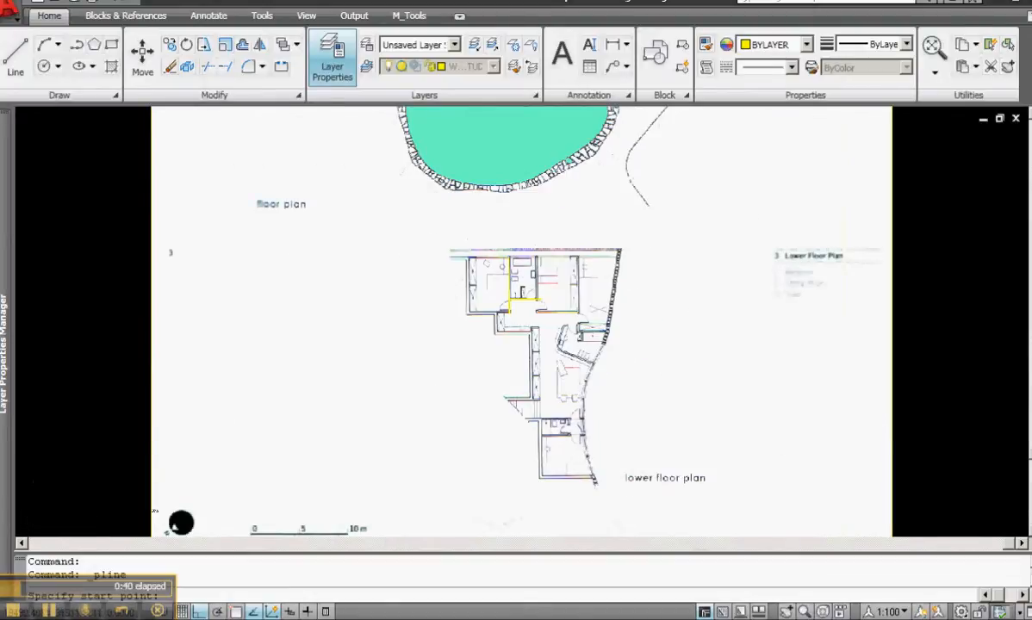
scroll(603, 409, "up", 4)
scroll(559, 269, "up", 4)
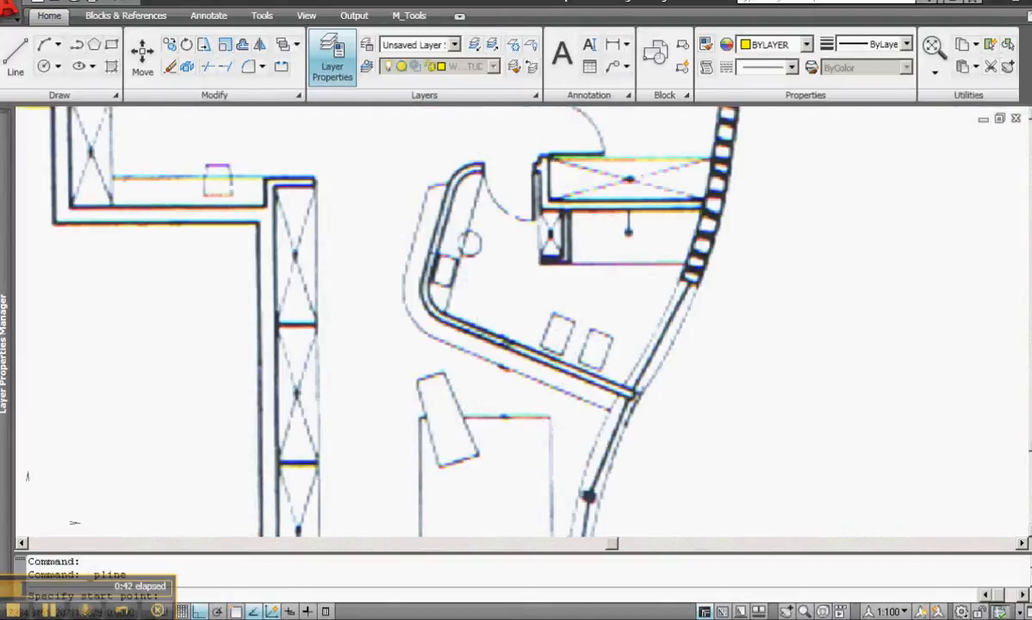
scroll(610, 341, "up", 2)
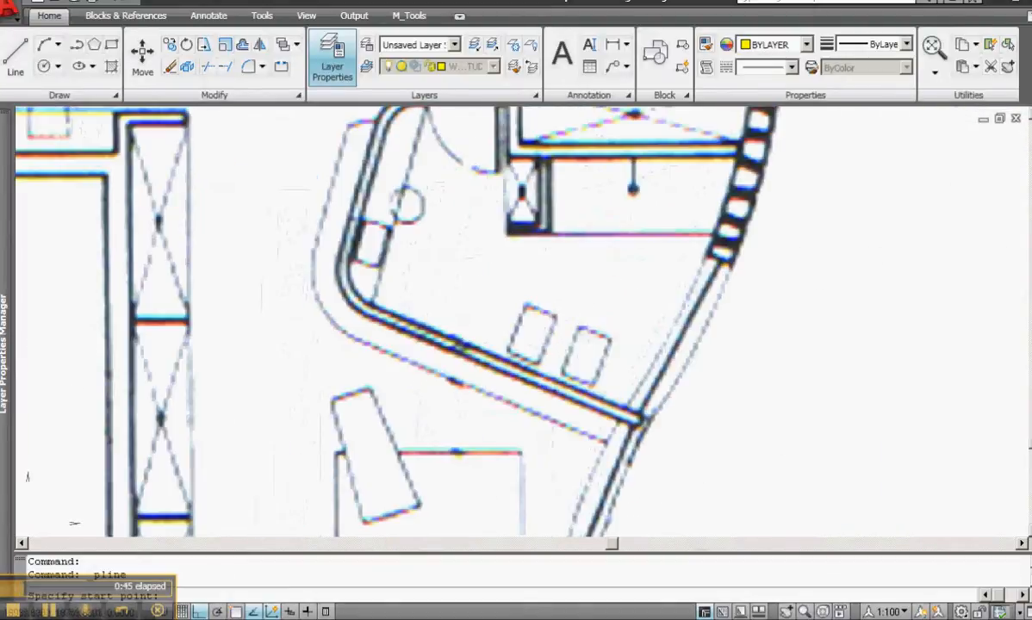
scroll(642, 417, "up", 2)
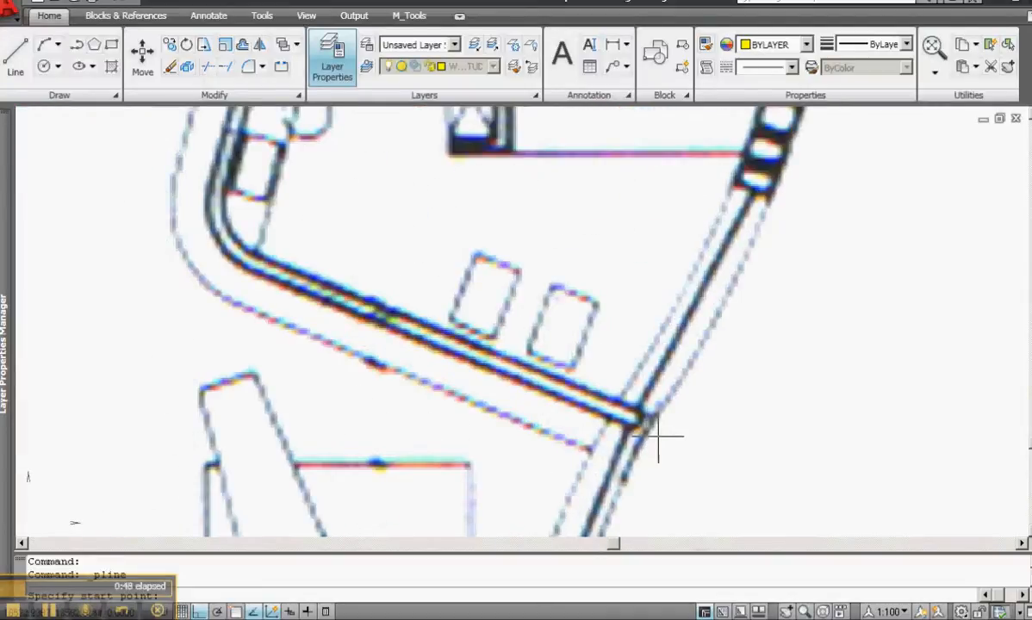
left_click(641, 412)
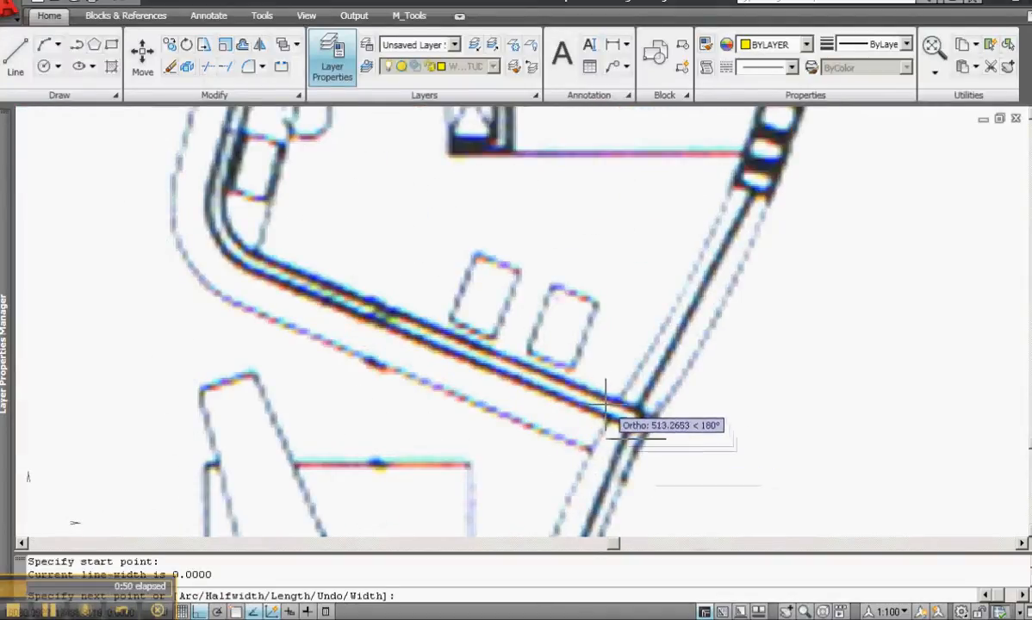
key("F8")
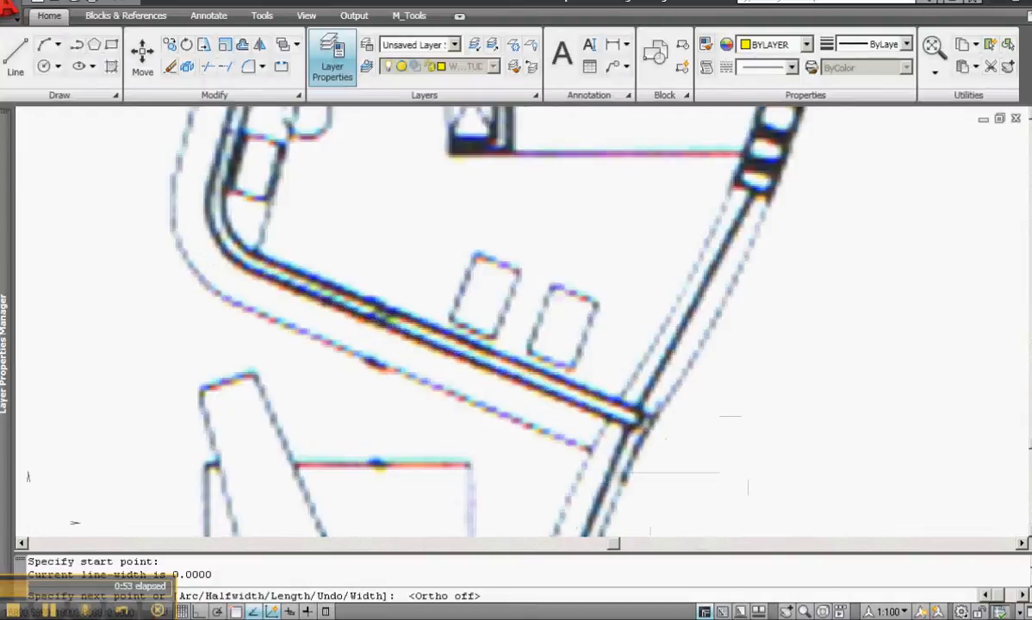
left_click(234, 261)
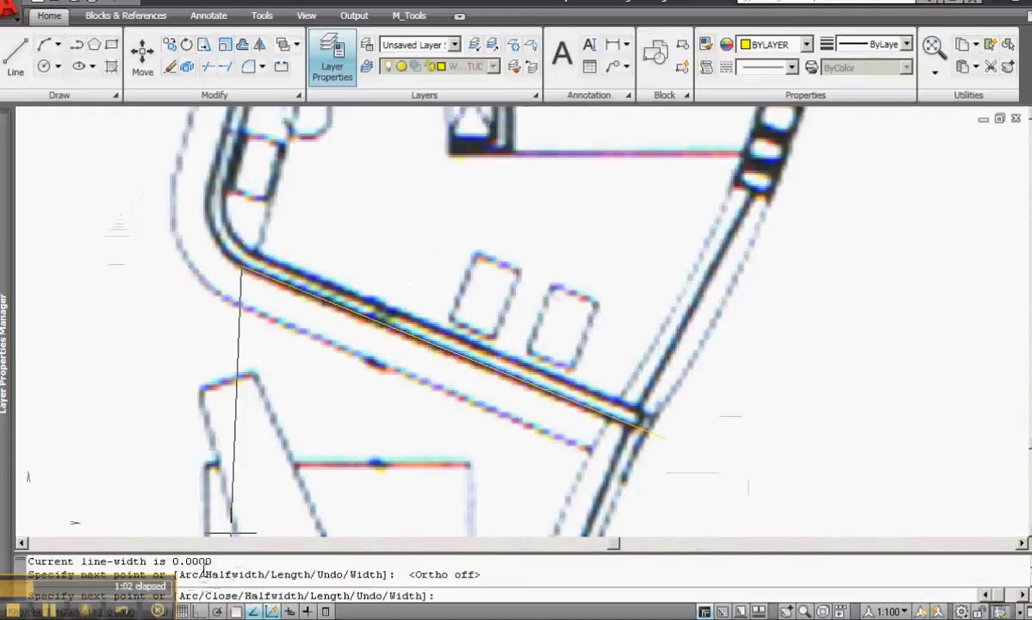
Step: Continue the polyline with an arc around the lower rounded corner and a straight segment up the slanted bathroom wall to the upper bend
type("a")
key("Return")
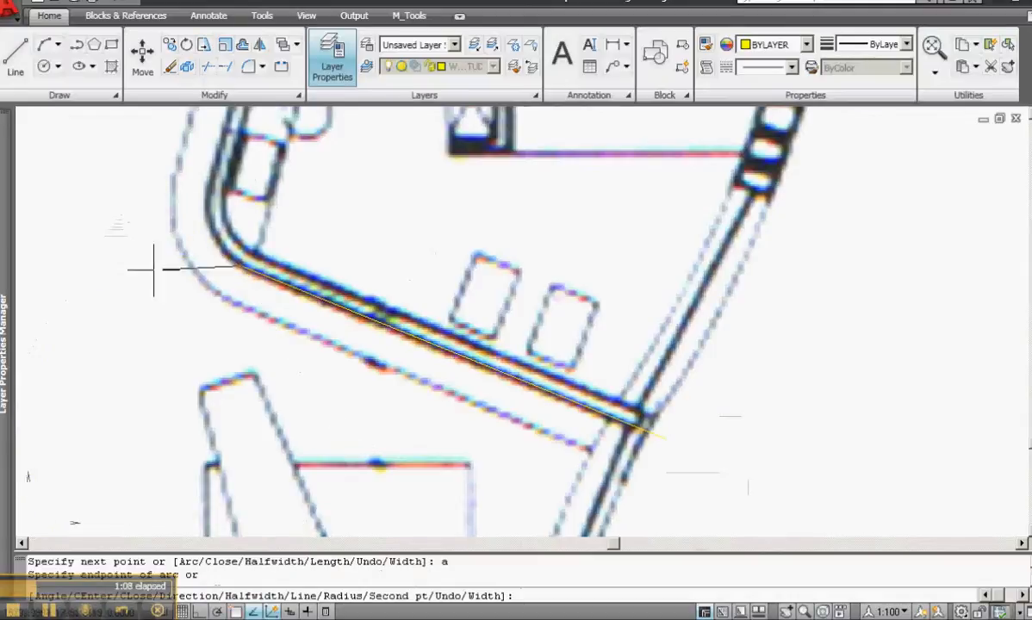
left_click(209, 181)
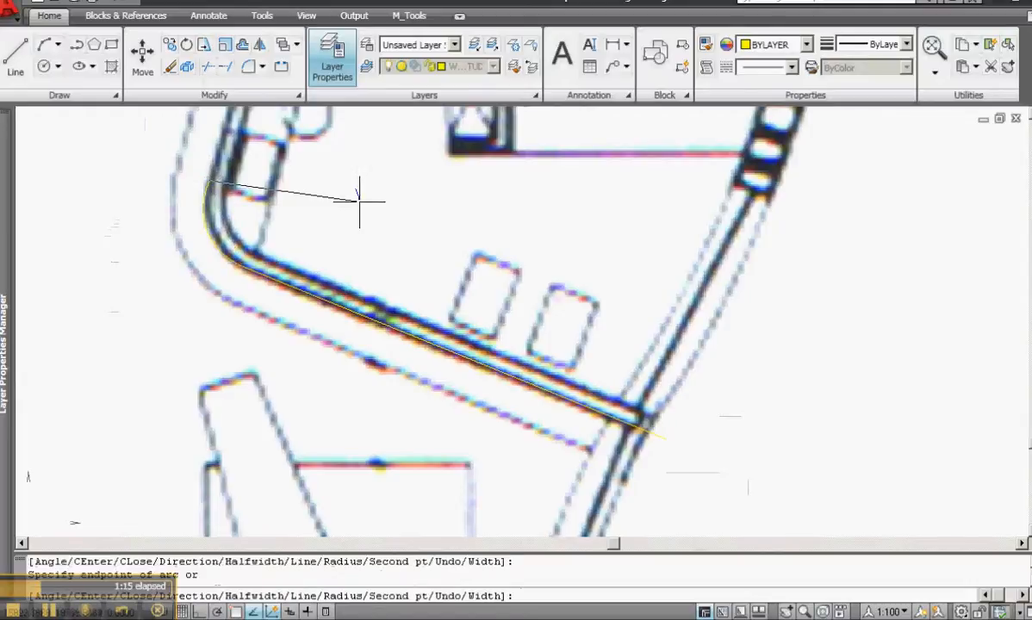
middle_click_drag(422, 250, 505, 434)
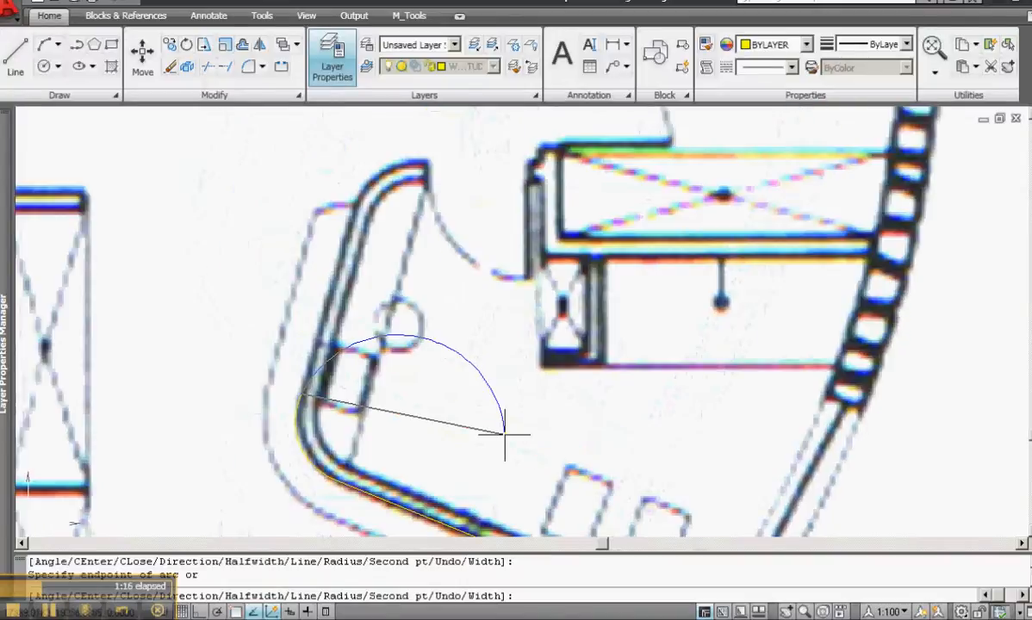
type("l")
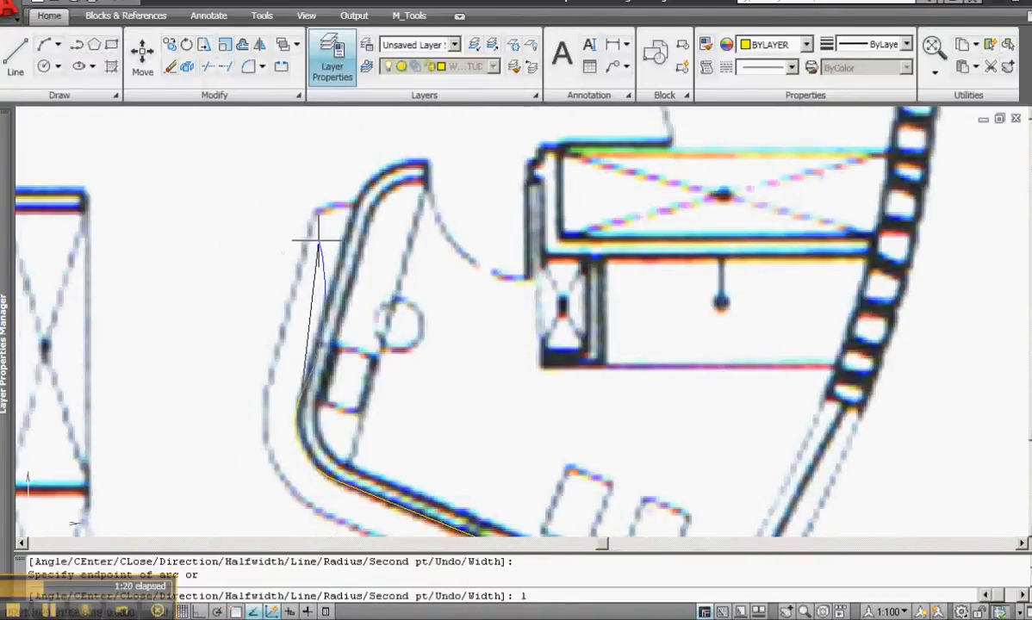
key("Return")
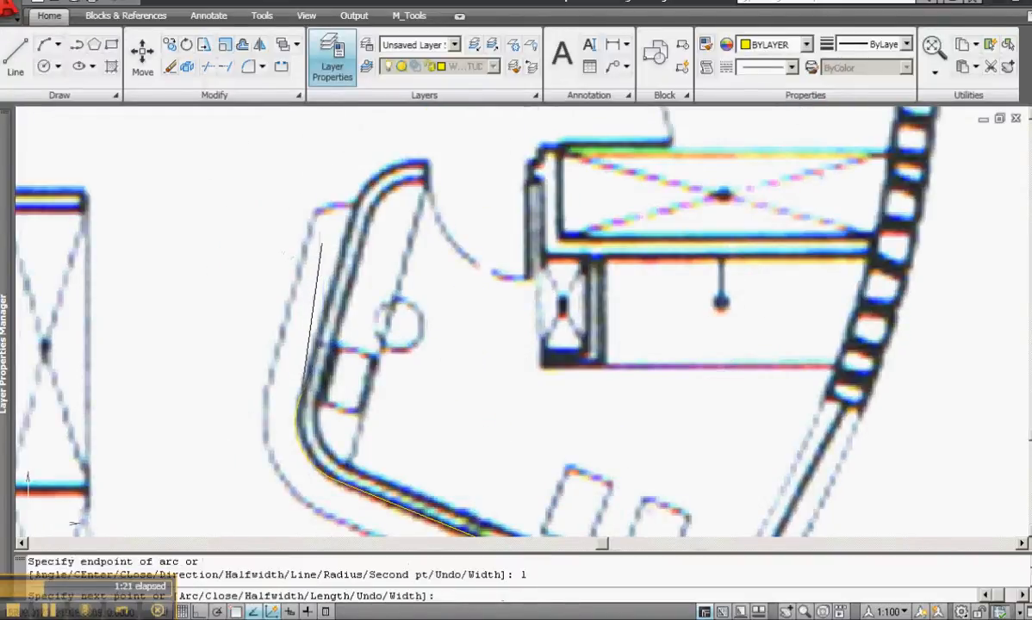
left_click(358, 198)
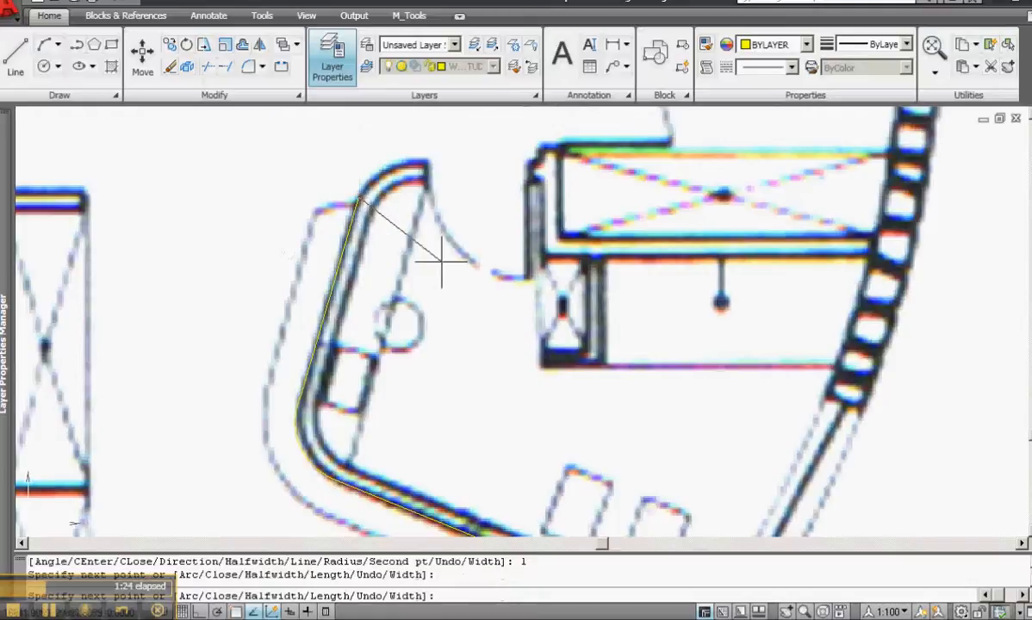
Step: Continue the polyline with an arc around the upper bend to the wall end, plus a horizontal Ortho segment across the door opening
type("a")
key("Return")
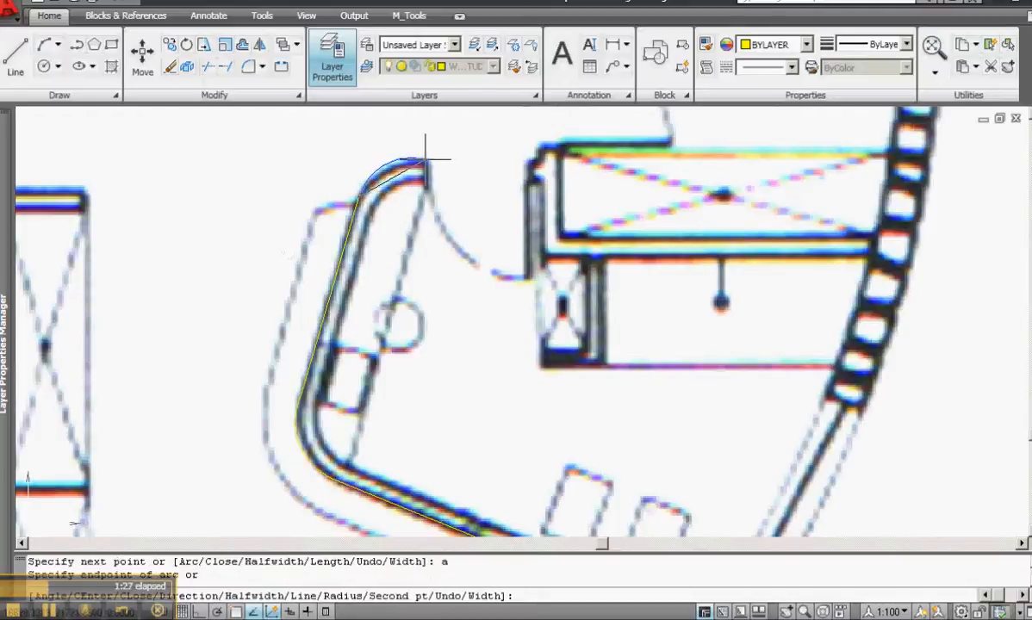
left_click(425, 162)
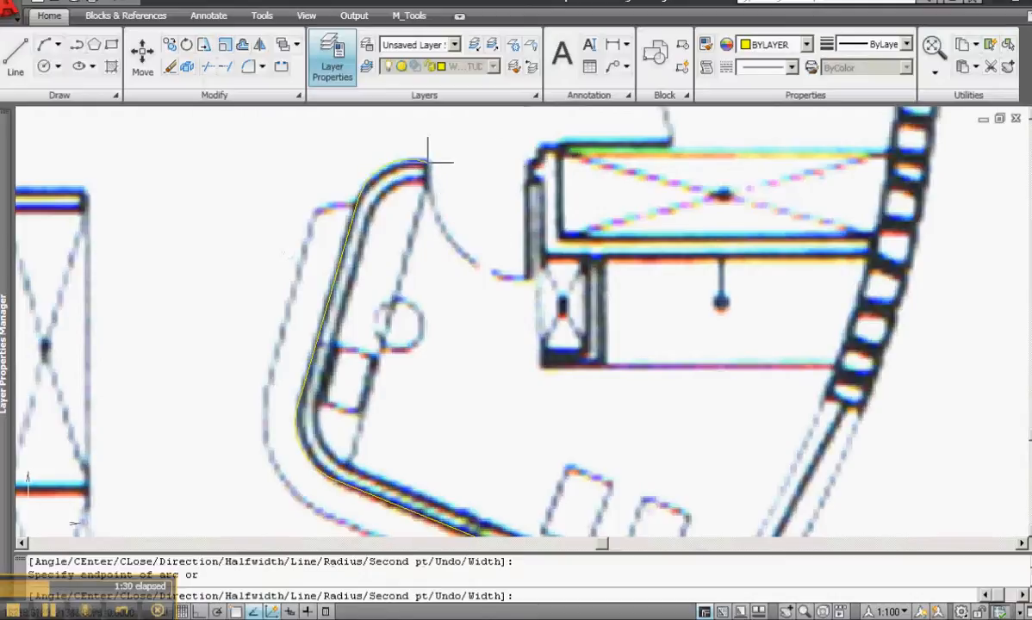
type("l")
key("Return")
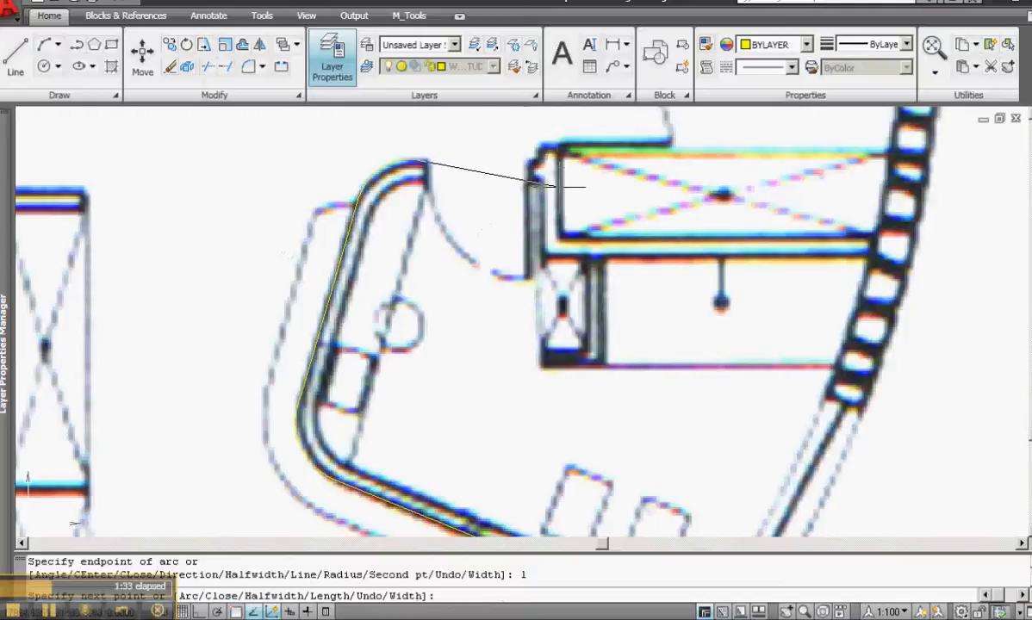
key("F8")
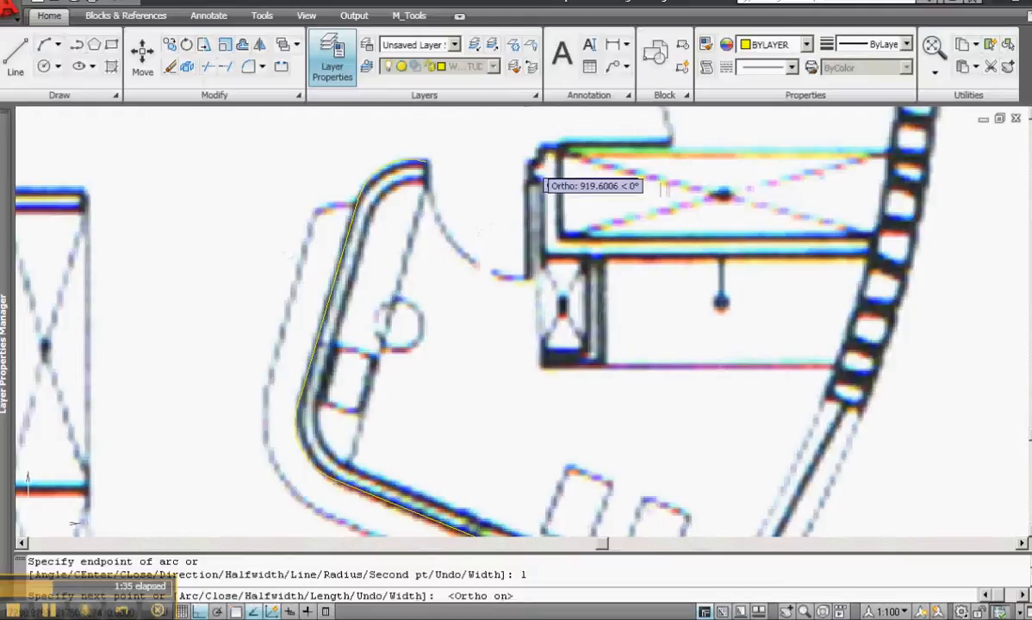
left_click(565, 161)
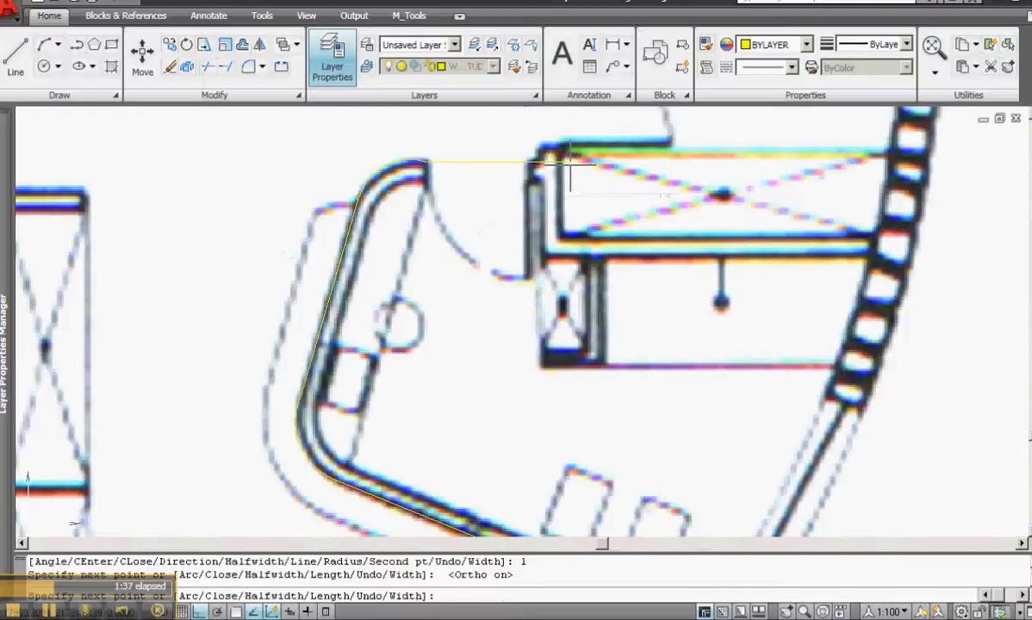
Step: Finish the polyline and stretch its upper arc's midpoint about 55 units straight down to refit the curved bathroom wall
scroll(401, 156, "up", 5)
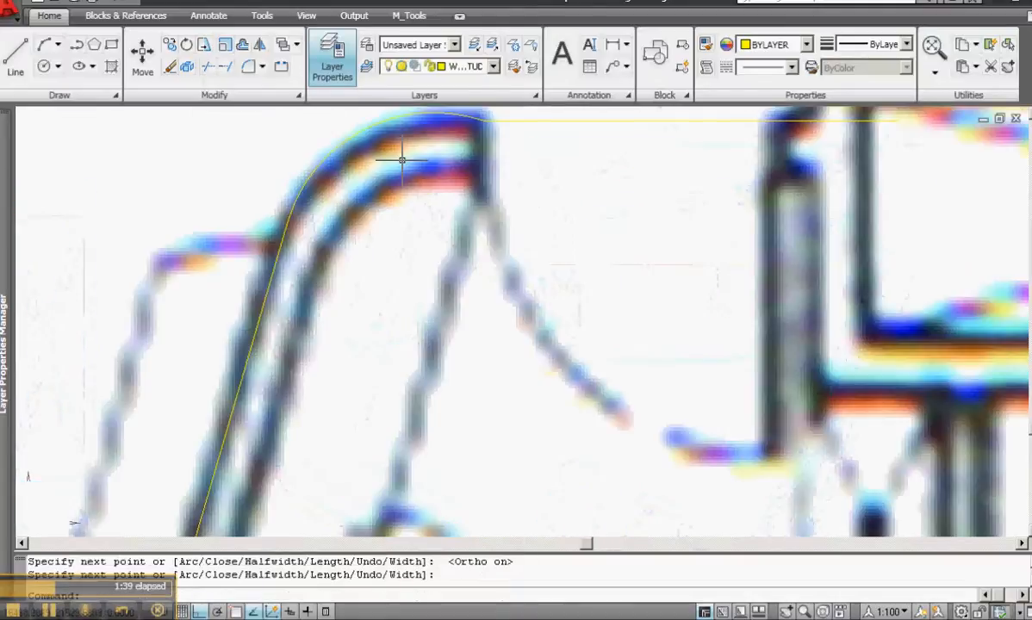
middle_click_drag(488, 232, 557, 309)
left_click(608, 192)
left_click(591, 182)
scroll(564, 273, "down", 5)
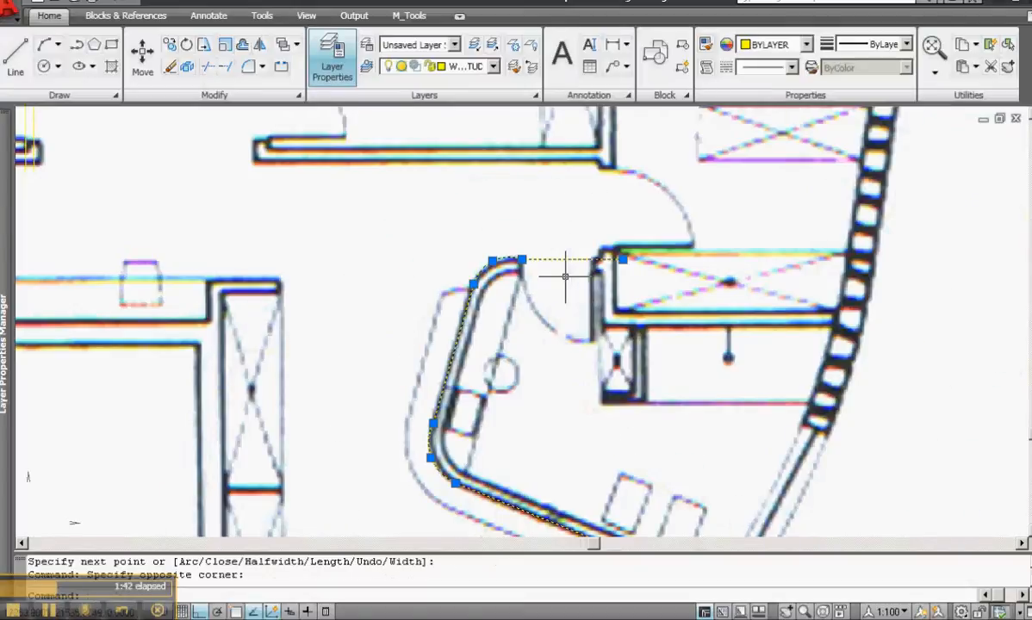
middle_click_drag(565, 276, 503, 182)
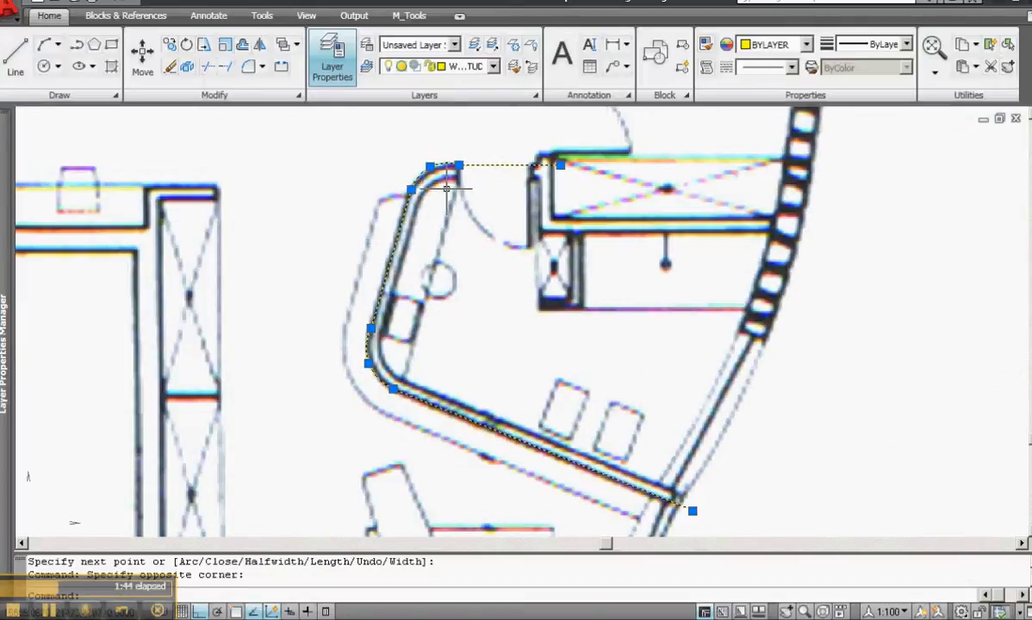
scroll(447, 163, "up", 2)
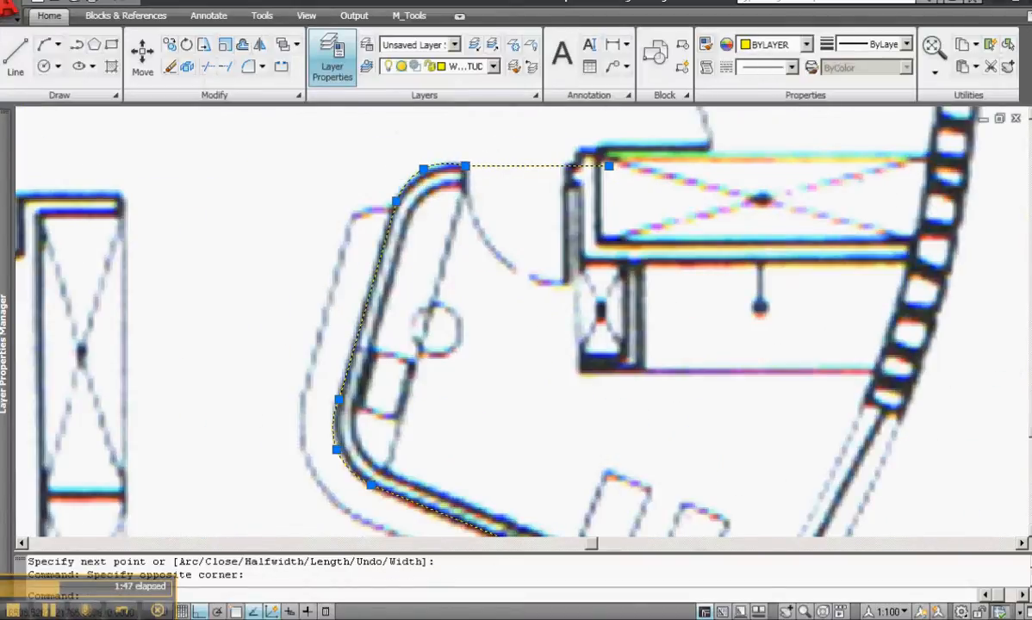
scroll(436, 161, "up", 6)
left_click(380, 189)
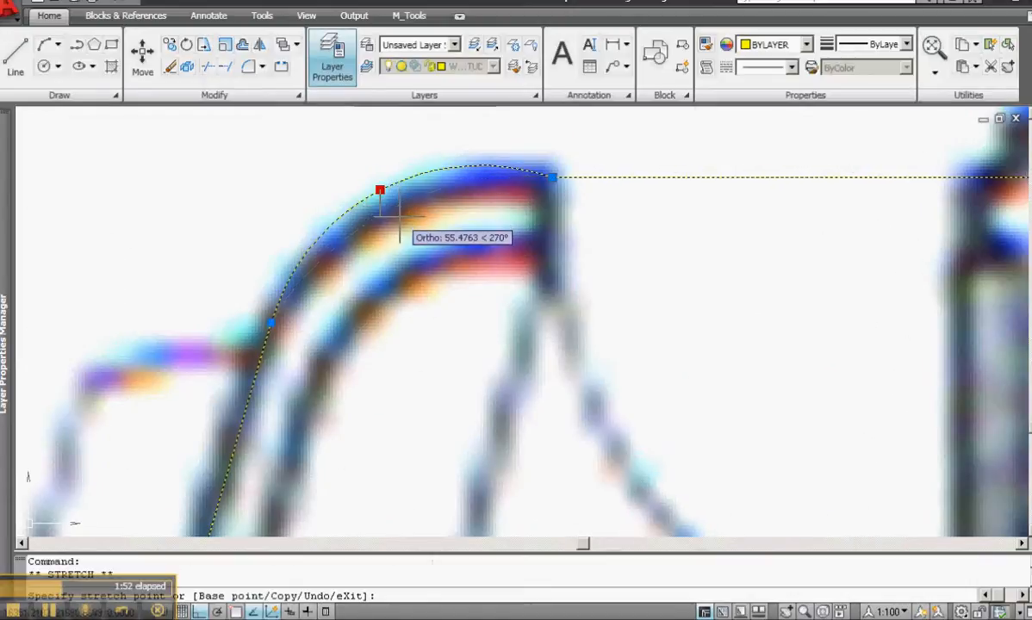
left_click(398, 216)
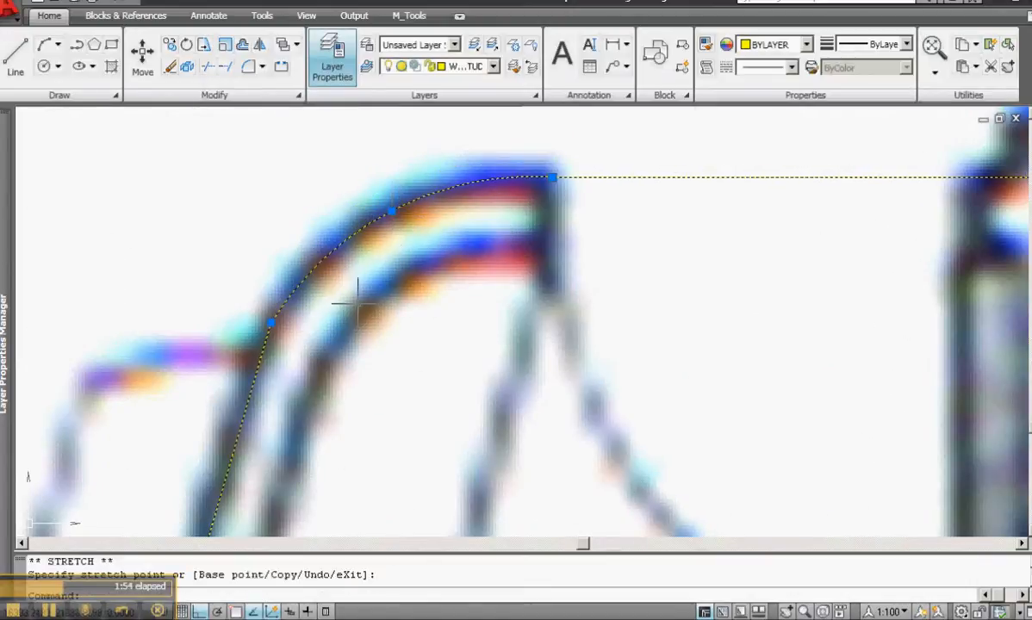
middle_click_drag(376, 180, 373, 168)
scroll(373, 168, "down", 3)
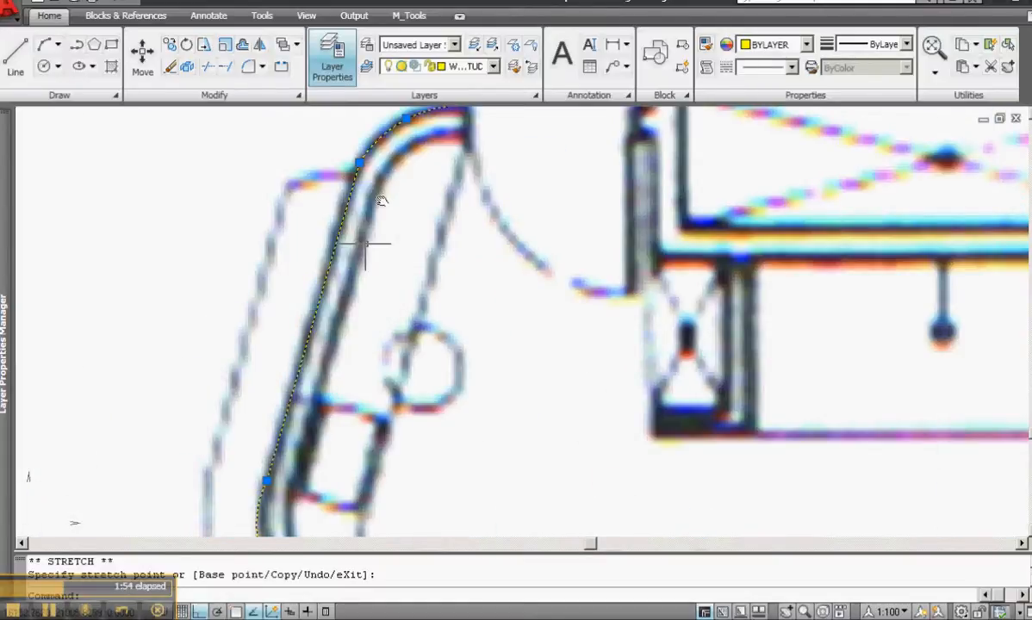
Step: Stretch the midpoint of the polyline's lower arc so the curve follows the rounded lower corner of the bathroom wall
middle_click_drag(365, 244, 396, 151)
scroll(288, 484, "up", 5)
left_click(301, 406)
left_click(329, 406)
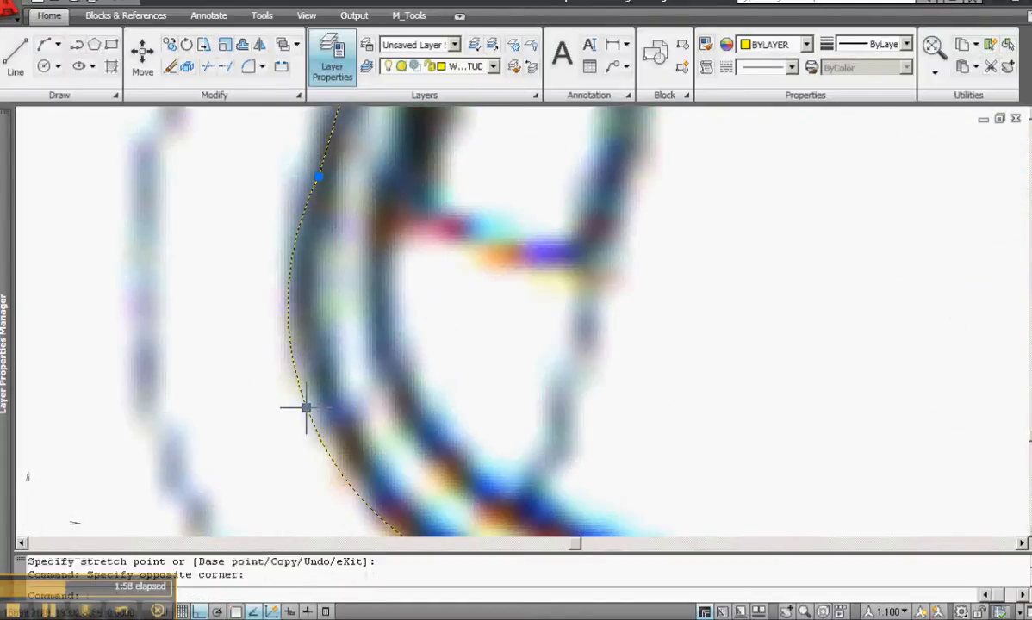
left_click(306, 407)
scroll(490, 327, "down", 3)
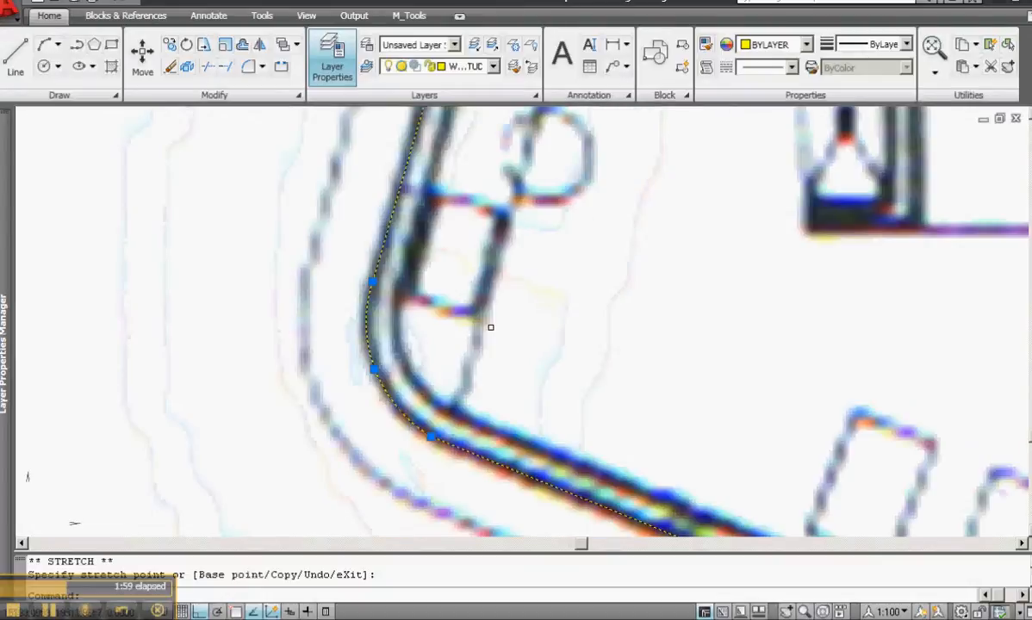
Step: Try to stretch both endpoints of the polyline's long lower straight segment upward together with Ortho on, and undo the grip edit
middle_click_drag(546, 367, 445, 197)
scroll(446, 197, "down", 2)
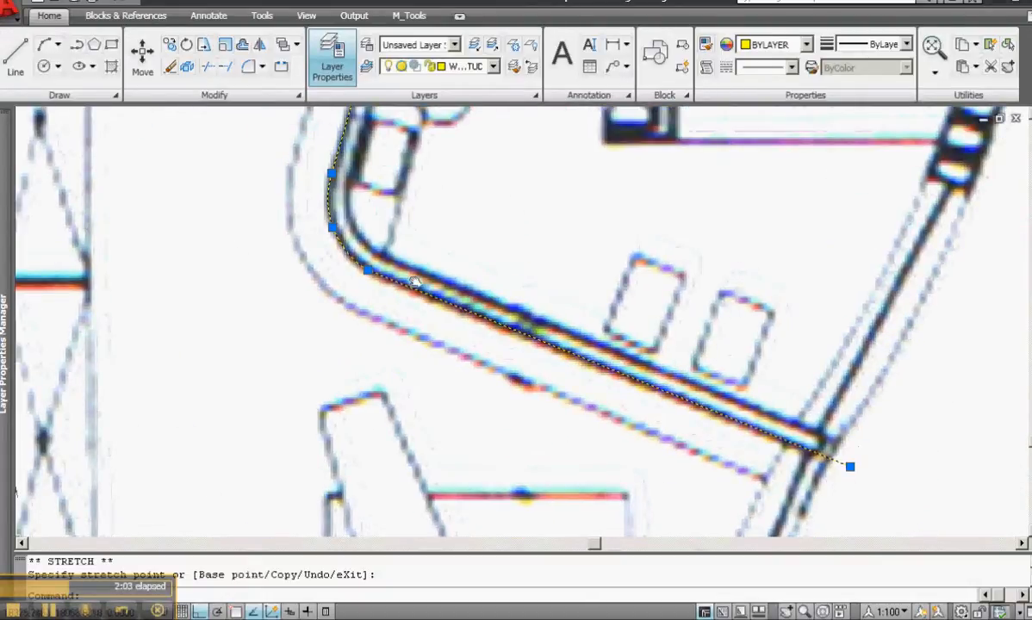
middle_click_drag(413, 283, 389, 301)
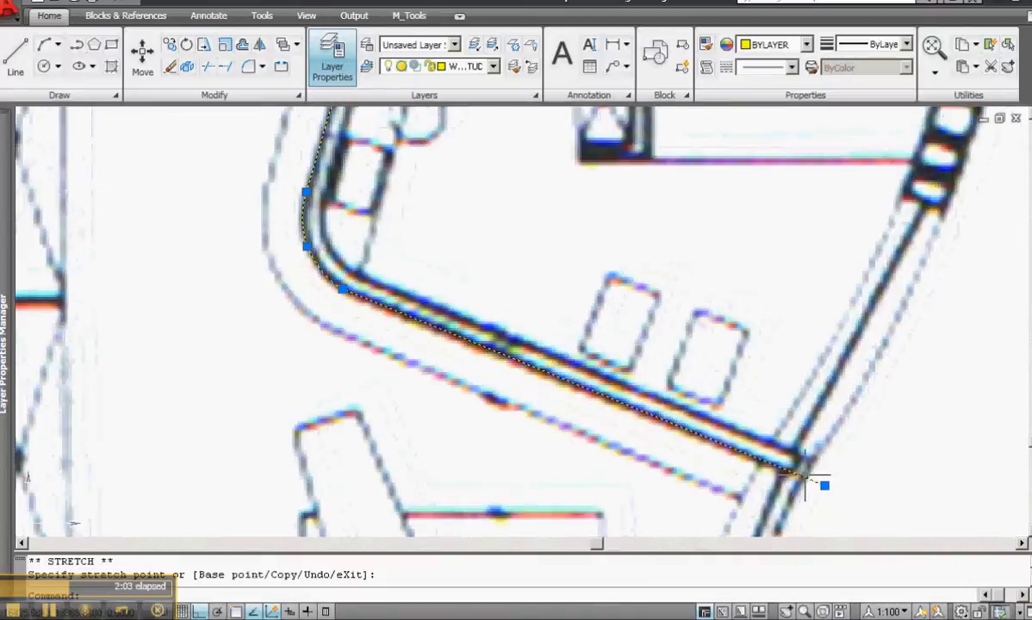
left_click(342, 289)
left_click(825, 485, "shift")
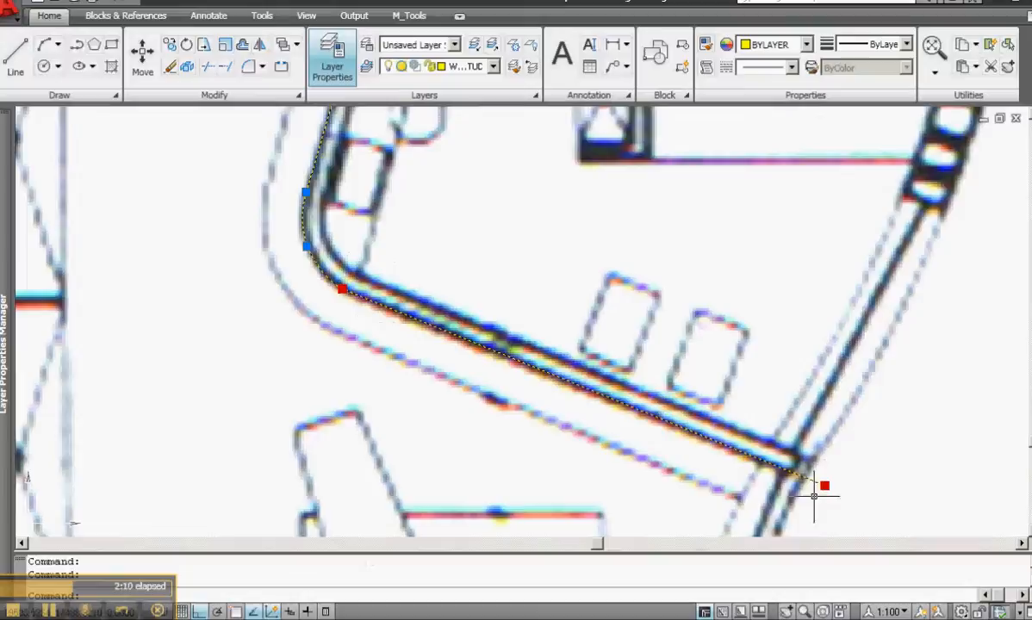
left_click(824, 485)
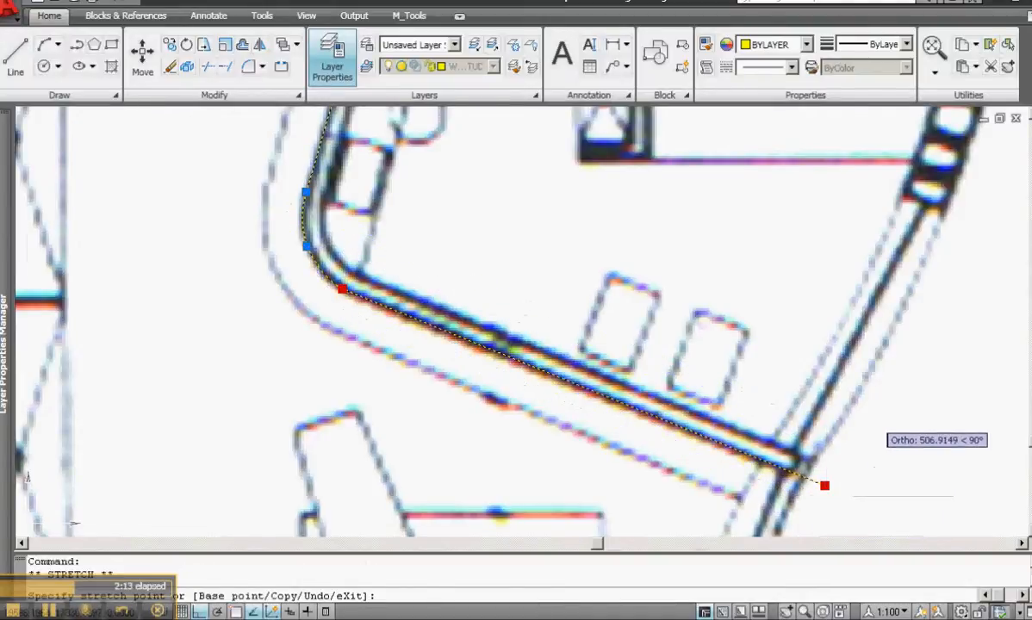
left_click(872, 419)
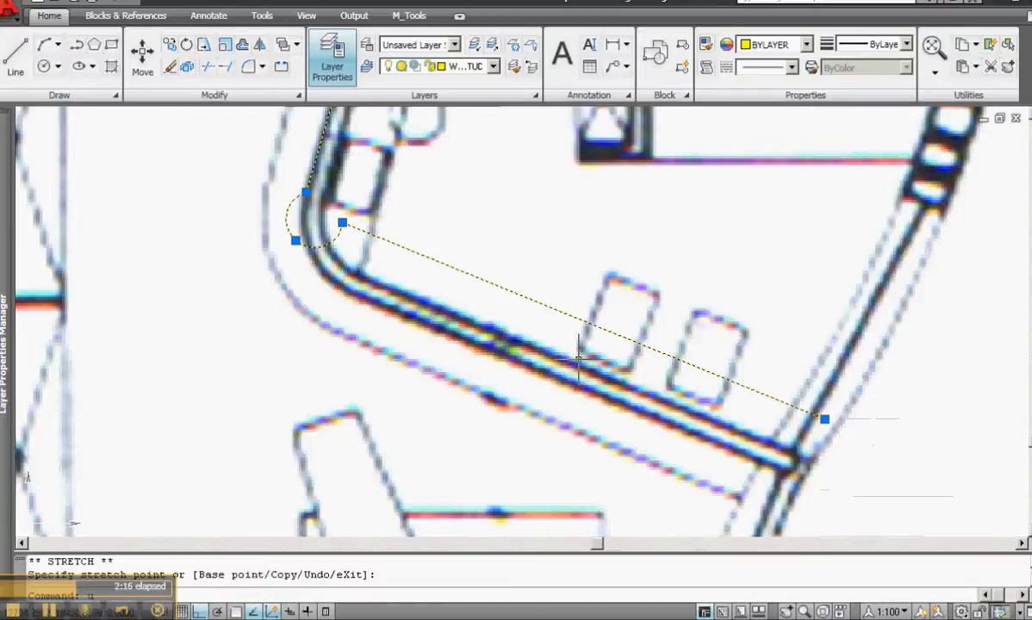
type("u")
key("Return")
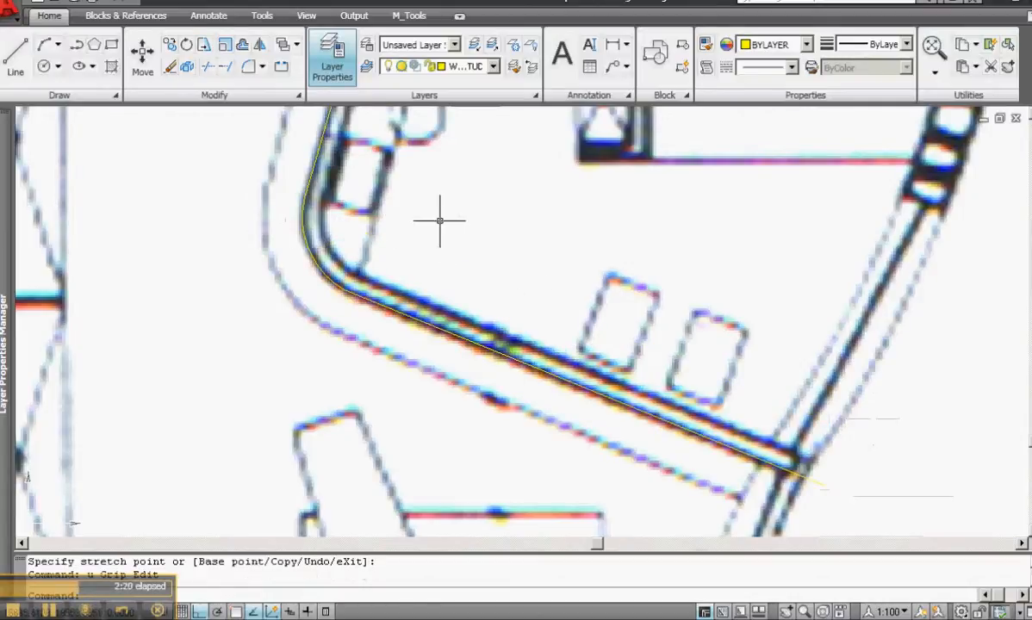
Step: Offset the curved bathroom wall polyline 100 units toward the inside of the room
middle_click_drag(431, 259, 506, 310)
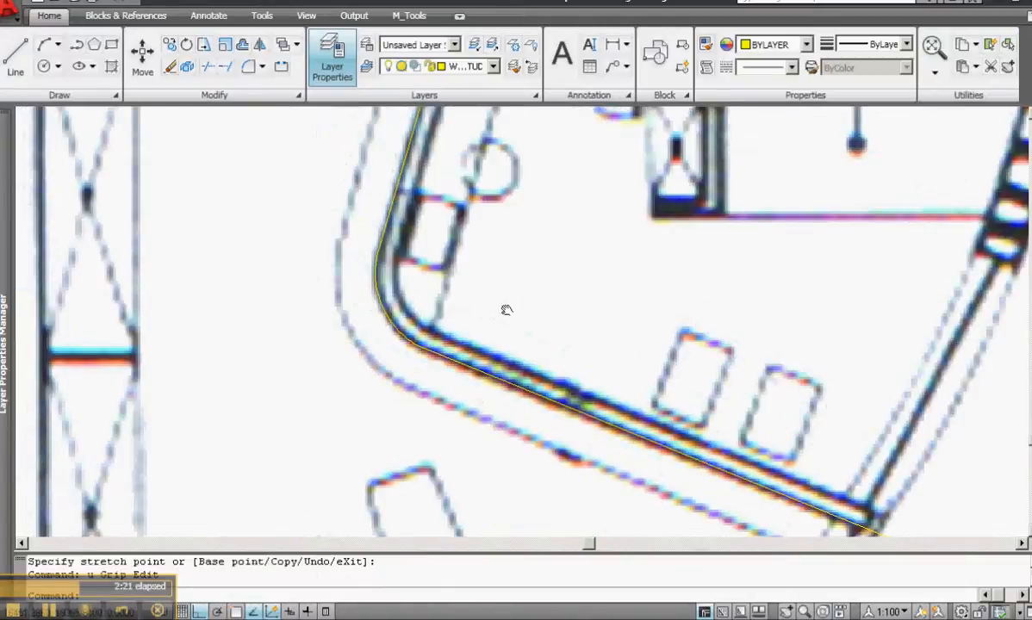
scroll(506, 310, "down", 3)
scroll(438, 211, "up", 2)
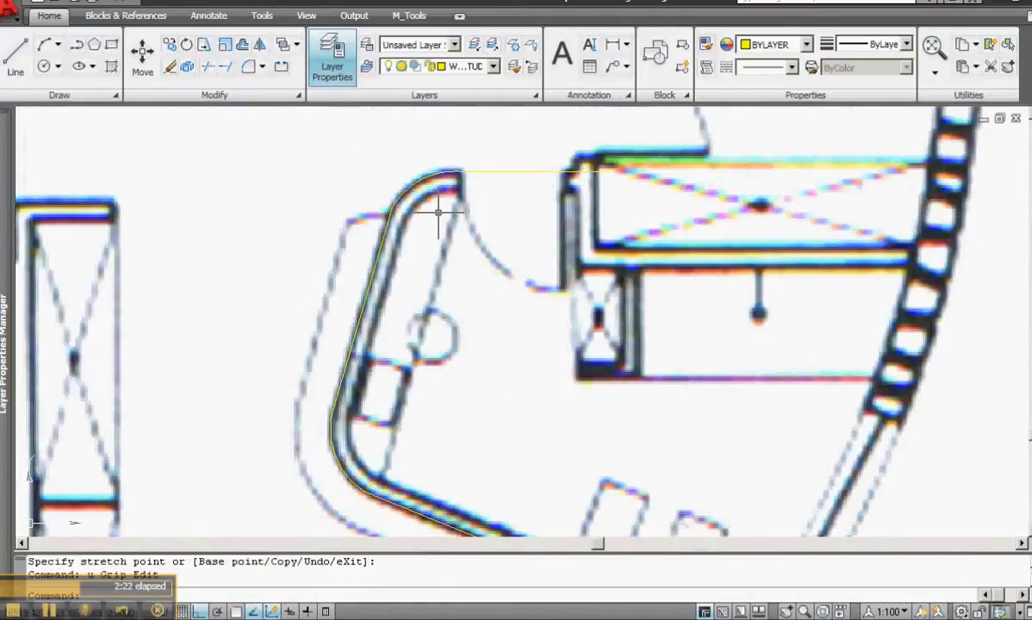
key("Return")
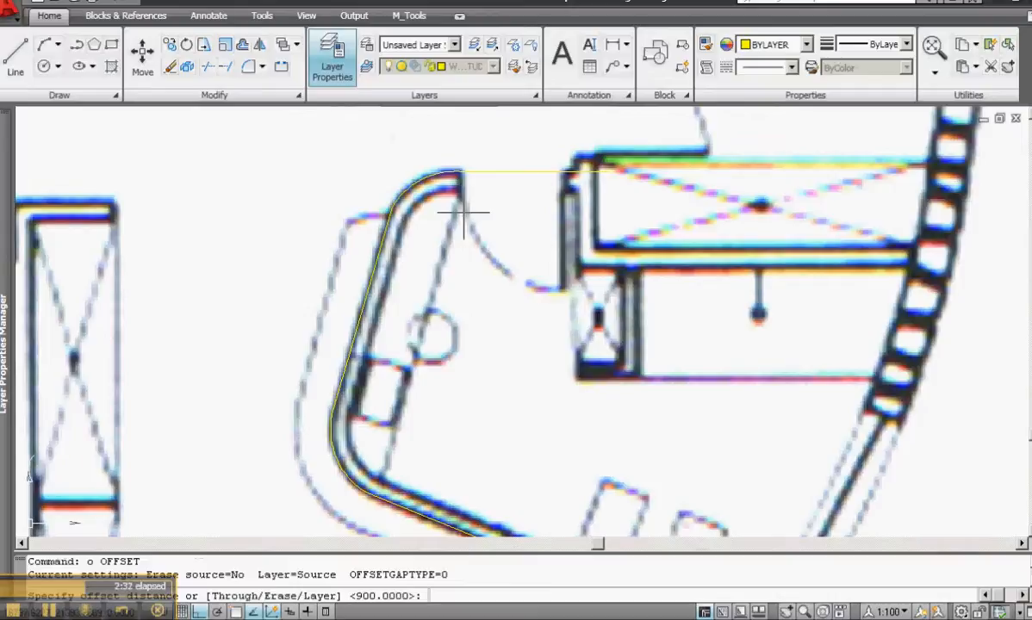
key("Return")
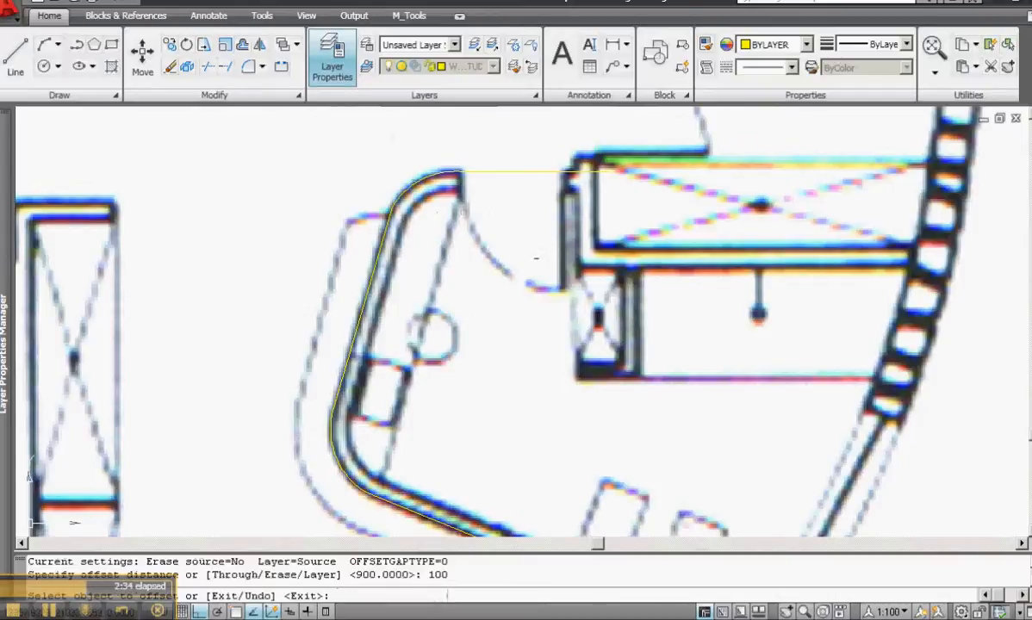
left_click(496, 171)
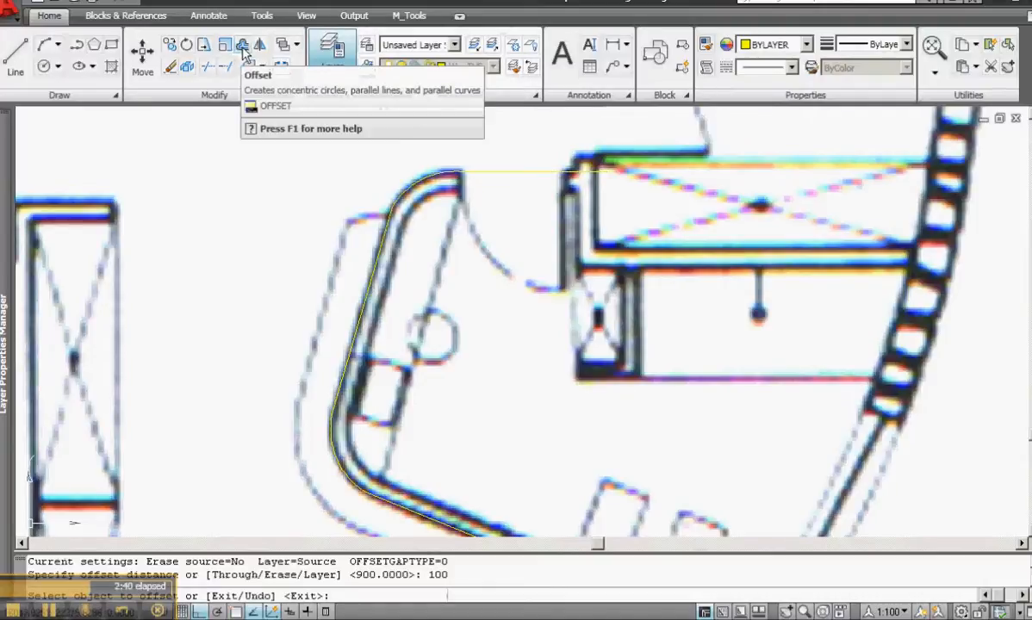
left_click(585, 168)
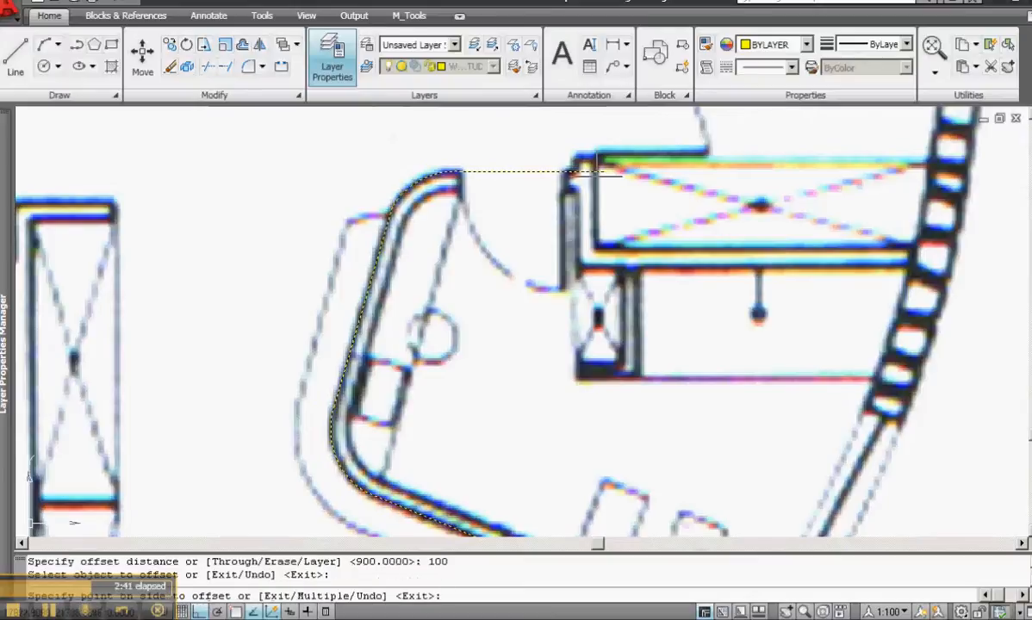
left_click(535, 335)
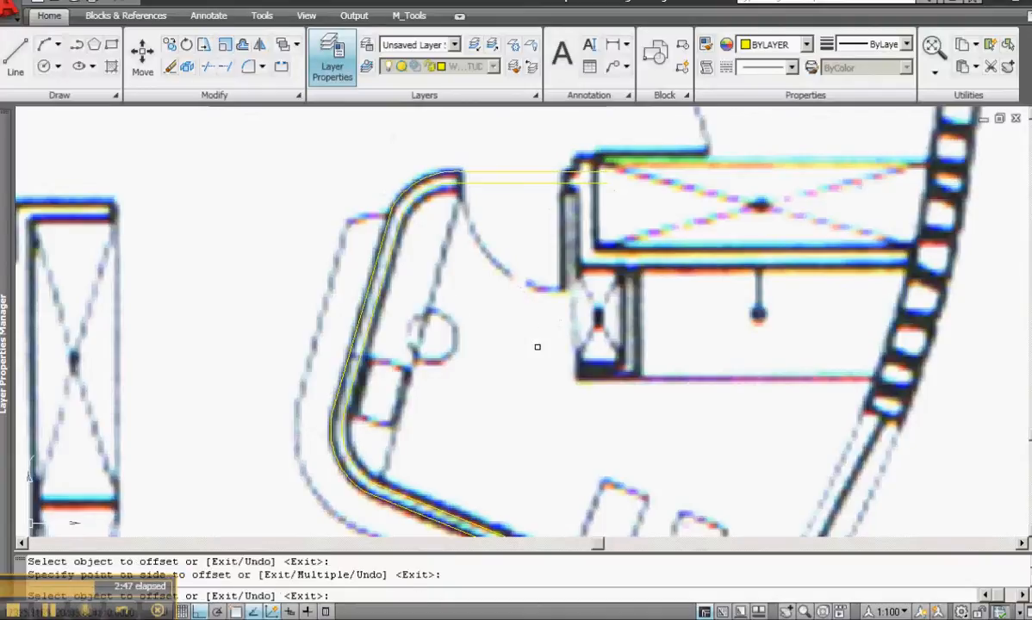
key("Escape")
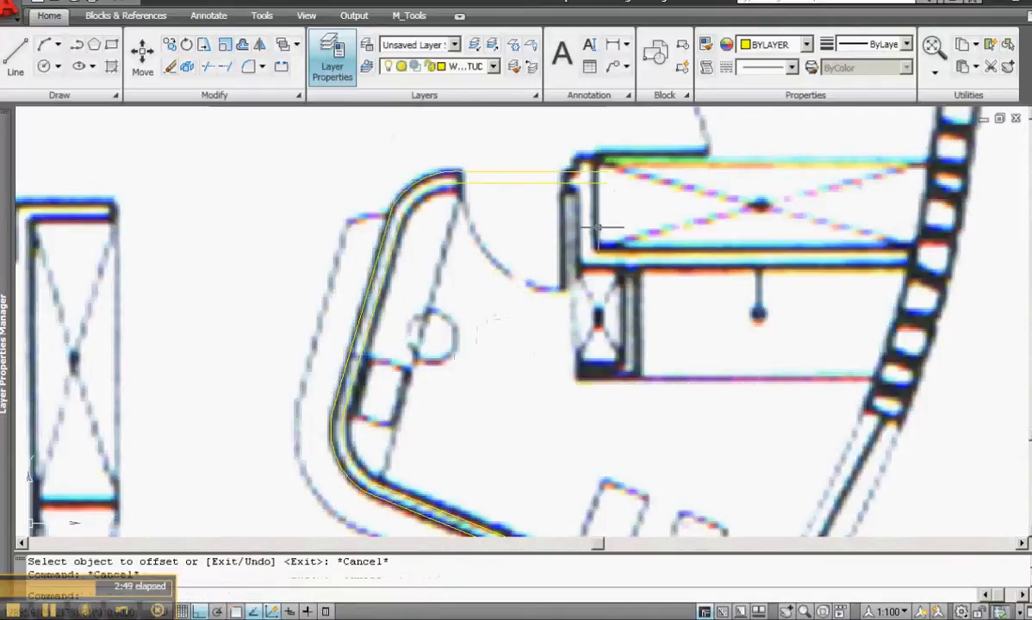
Step: Draw a short vertical polyline crossing both wall lines at the curved wall's end beside the door opening
scroll(526, 369, "down", 2)
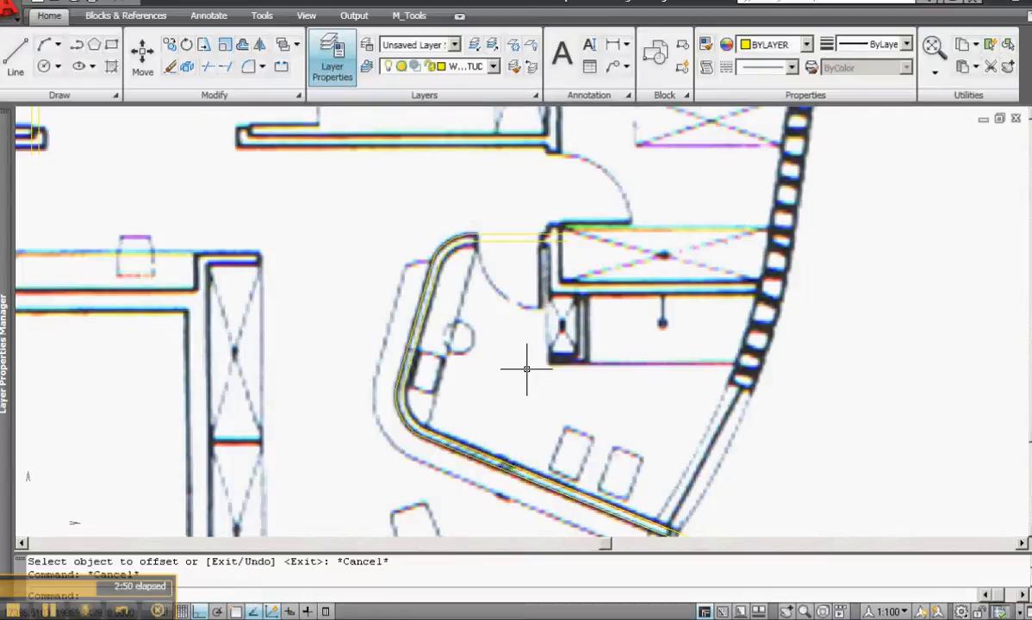
scroll(363, 326, "up", 5)
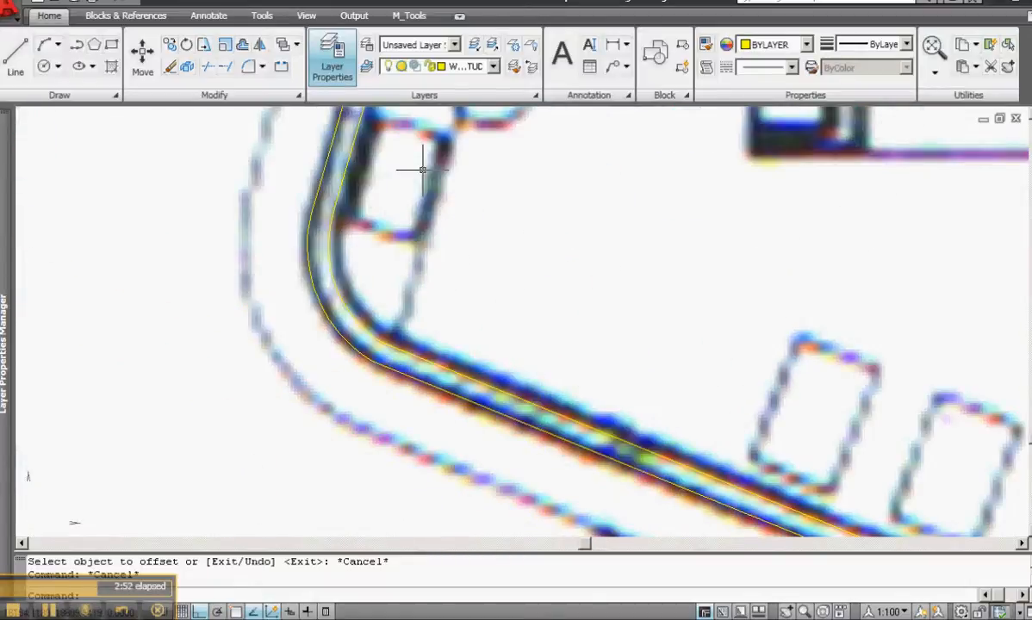
mouse_move(422, 169)
middle_mouse_down()
mouse_move(402, 374)
mouse_move(374, 446)
middle_mouse_up()
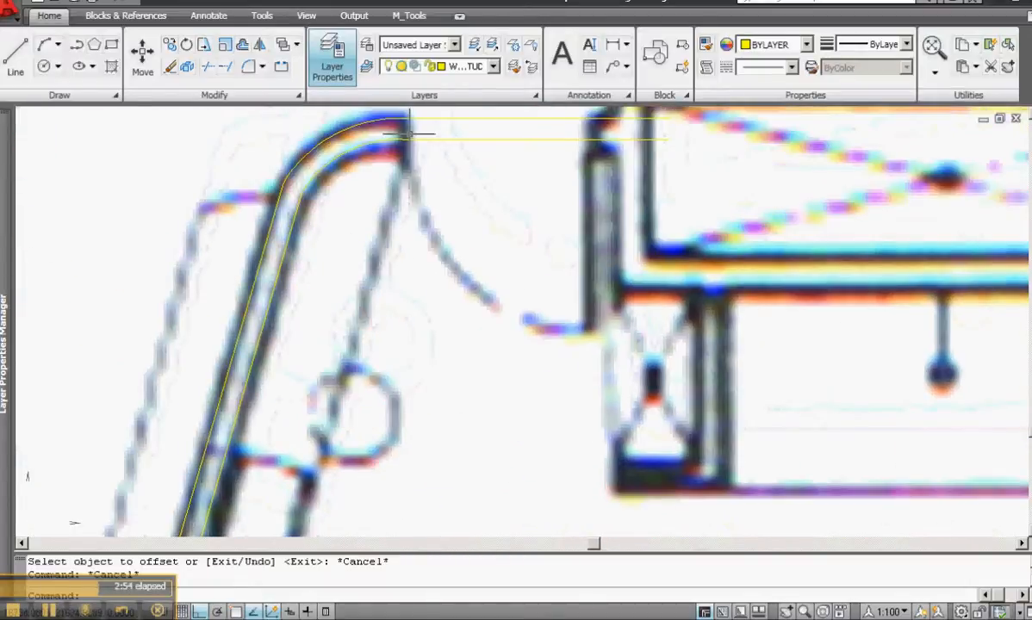
middle_click_drag(409, 134, 415, 202)
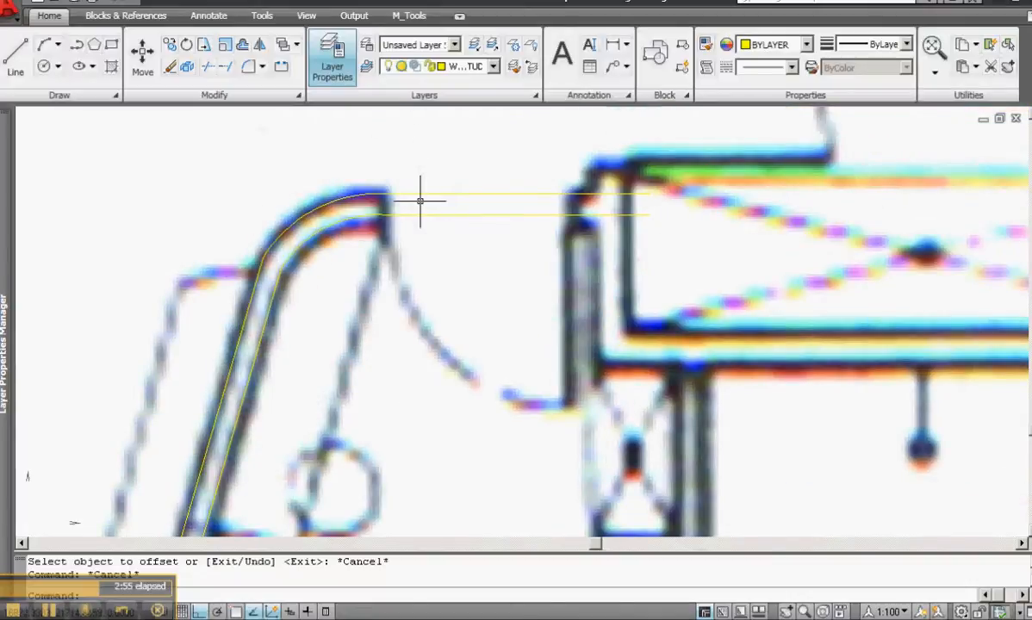
type("pl")
key("Return")
scroll(383, 195, "up", 1)
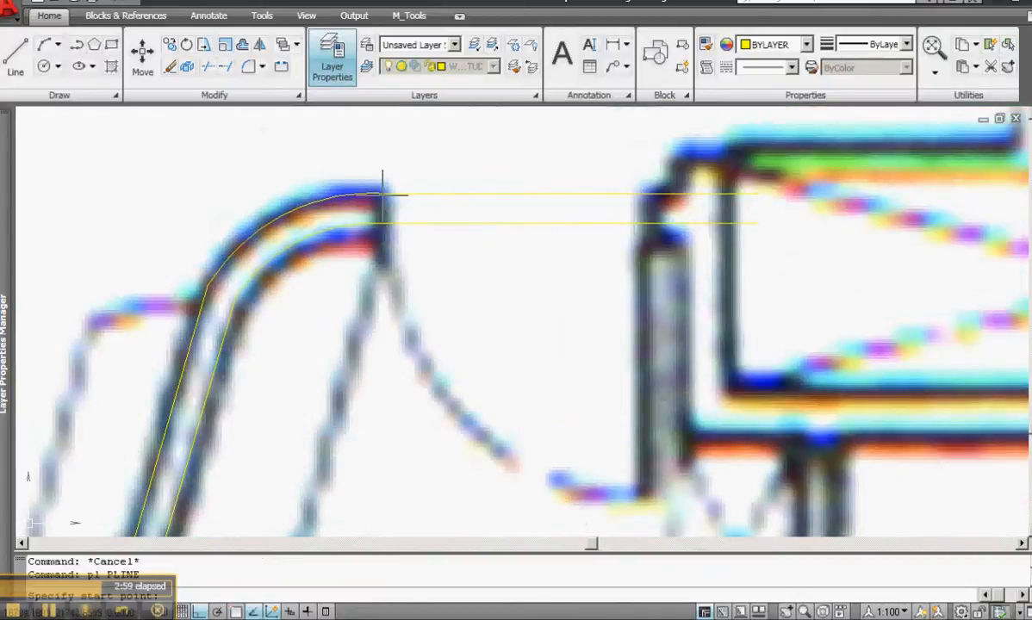
scroll(383, 195, "up", 1)
left_click(382, 164)
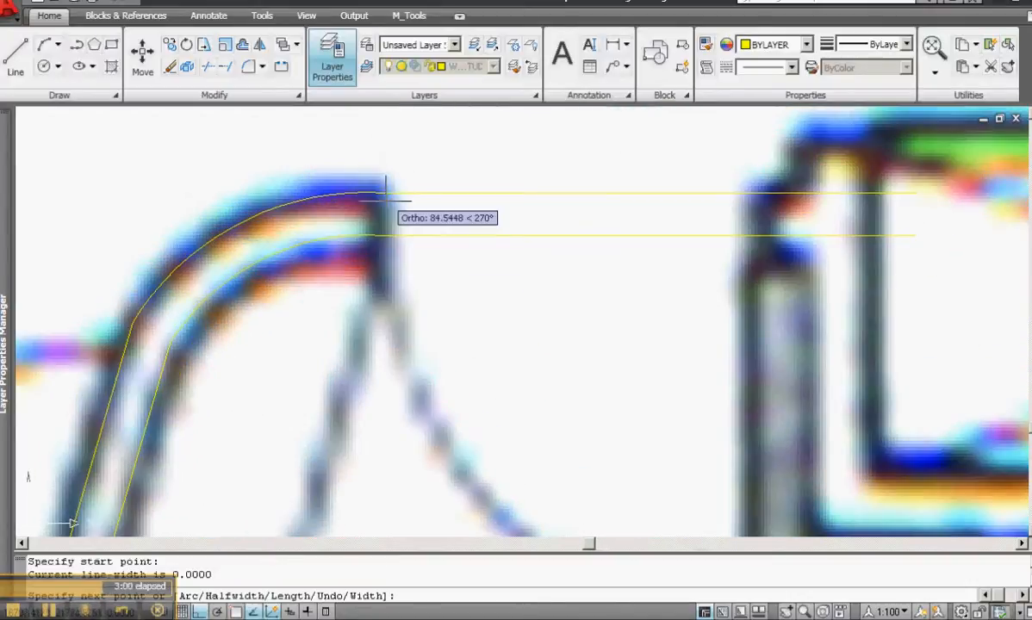
left_click(408, 306)
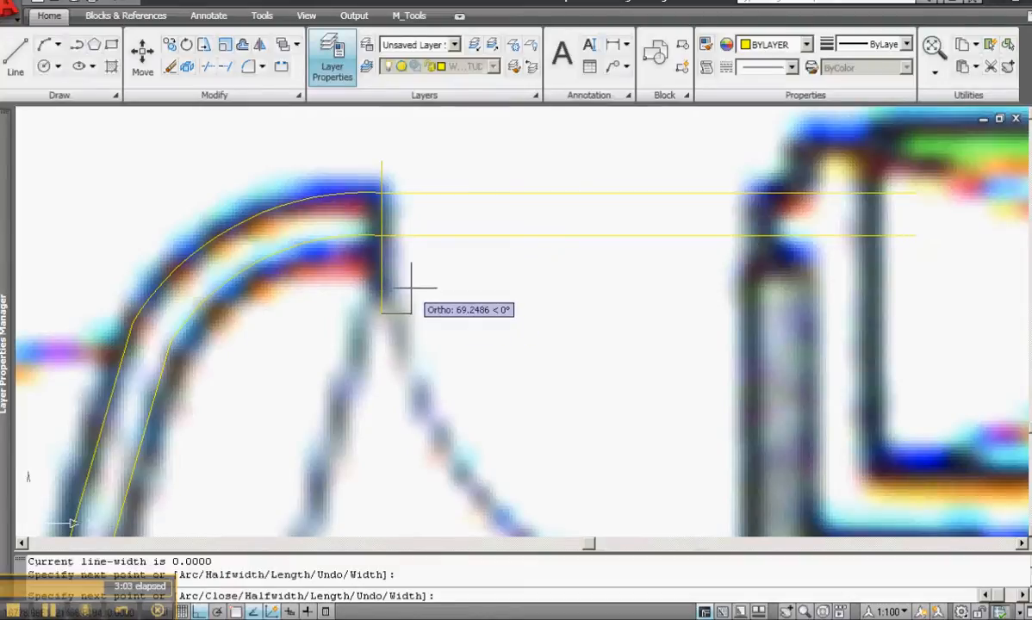
key("Escape")
key("Escape")
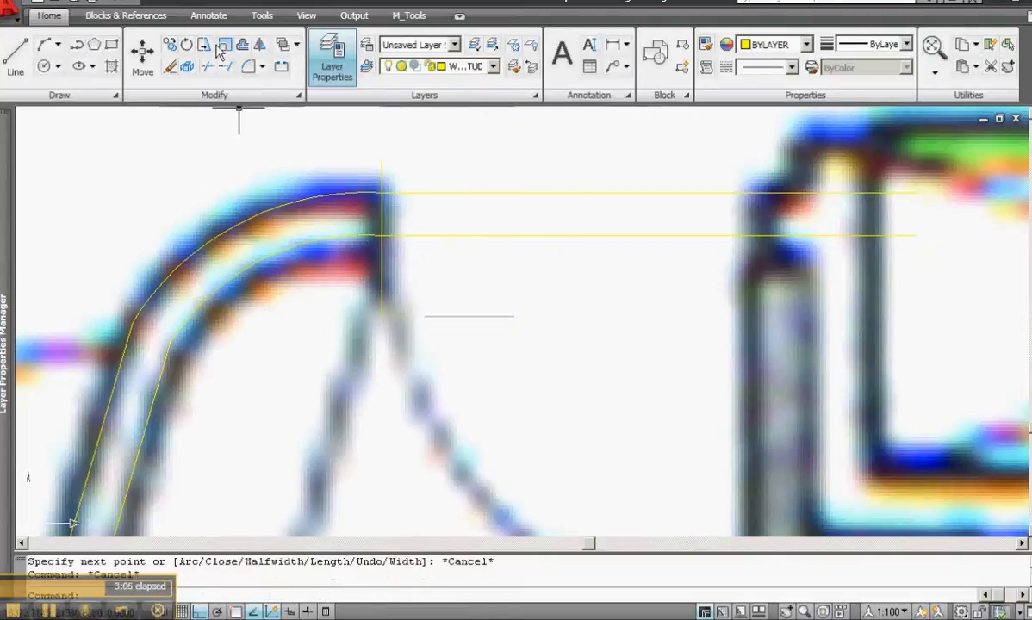
Step: Offset the short vertical line 900 units across the door opening toward the opposite jamb
left_click(244, 45)
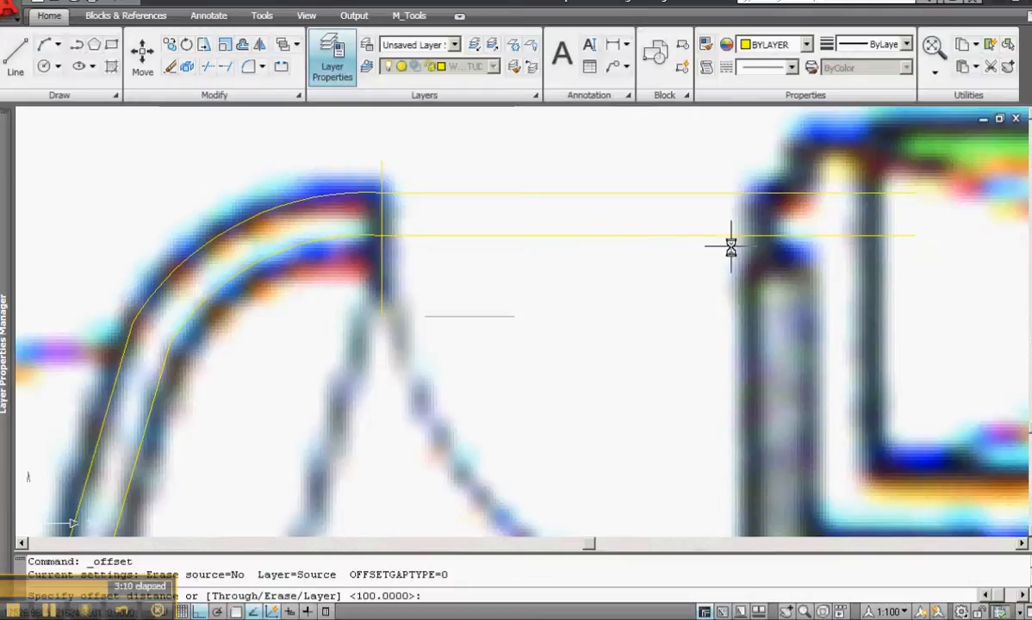
key("Return")
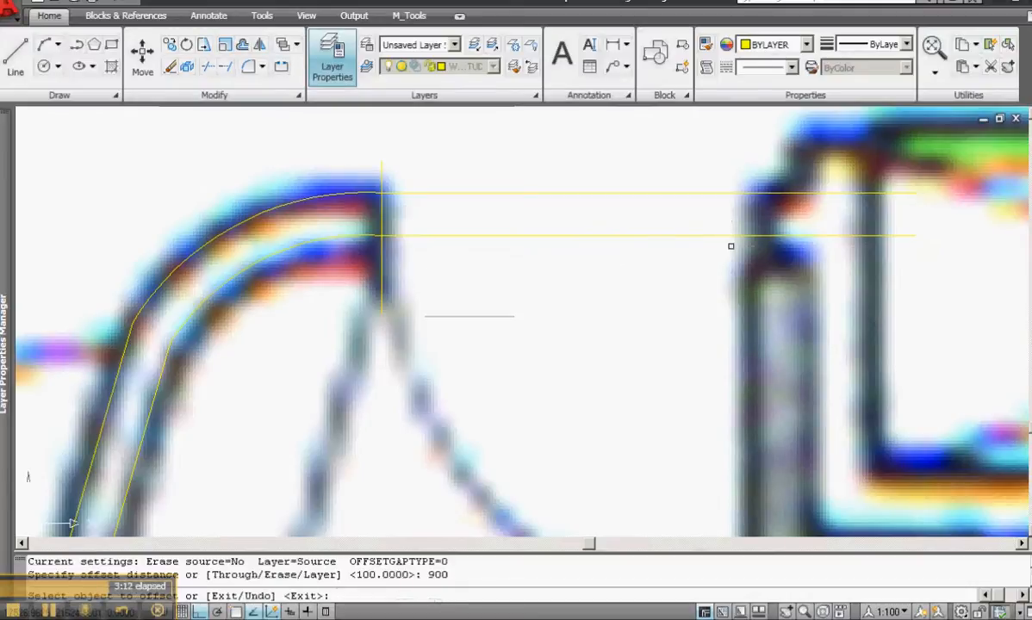
left_click(379, 258)
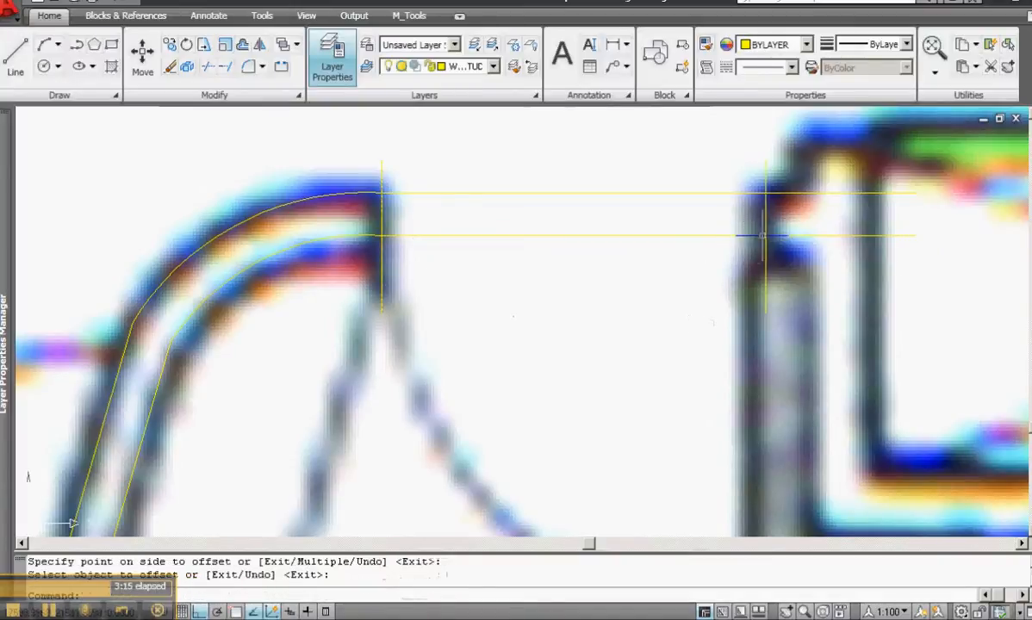
key("Return")
Step: Move the far vertical jamb line 100 units horizontally back toward the curved wall's end
scroll(680, 349, "down", 5)
scroll(721, 303, "up", 5)
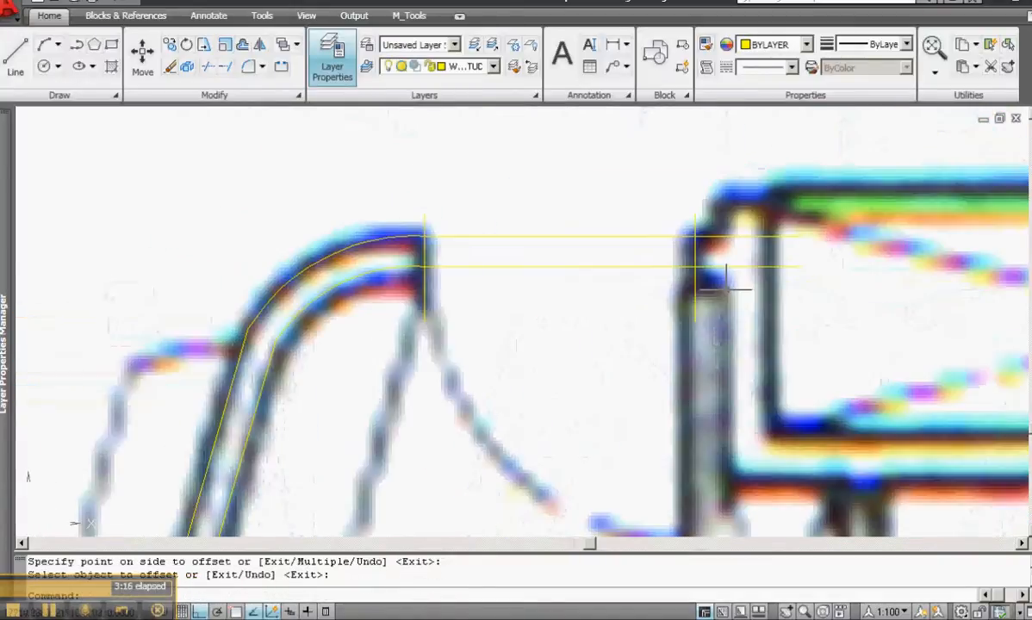
scroll(656, 380, "down", 4)
scroll(648, 172, "up", 3)
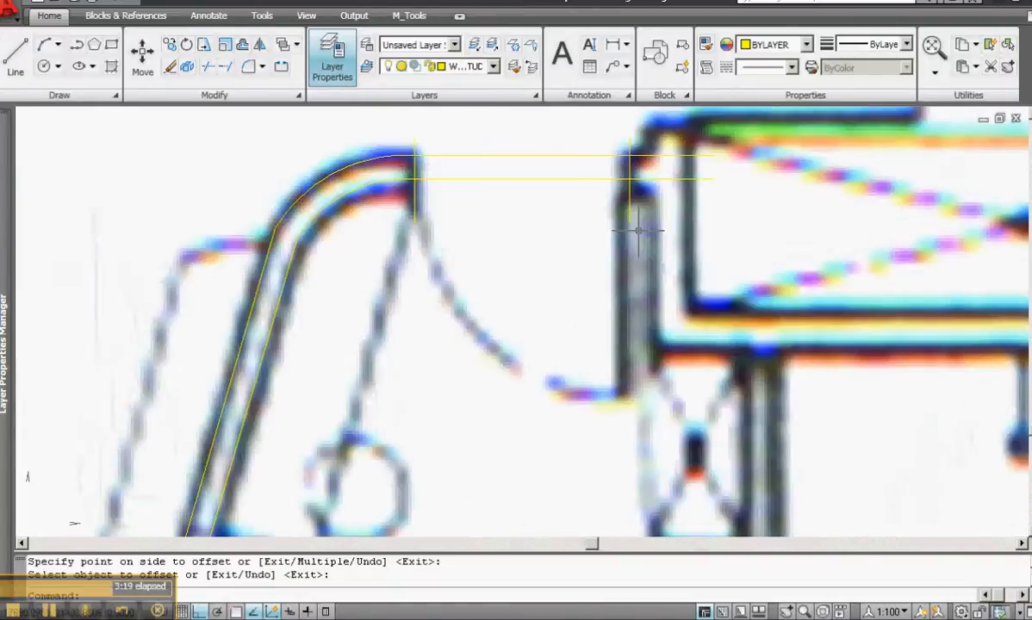
key("Return")
left_click(638, 231)
left_click(622, 224)
type("m")
key("Return")
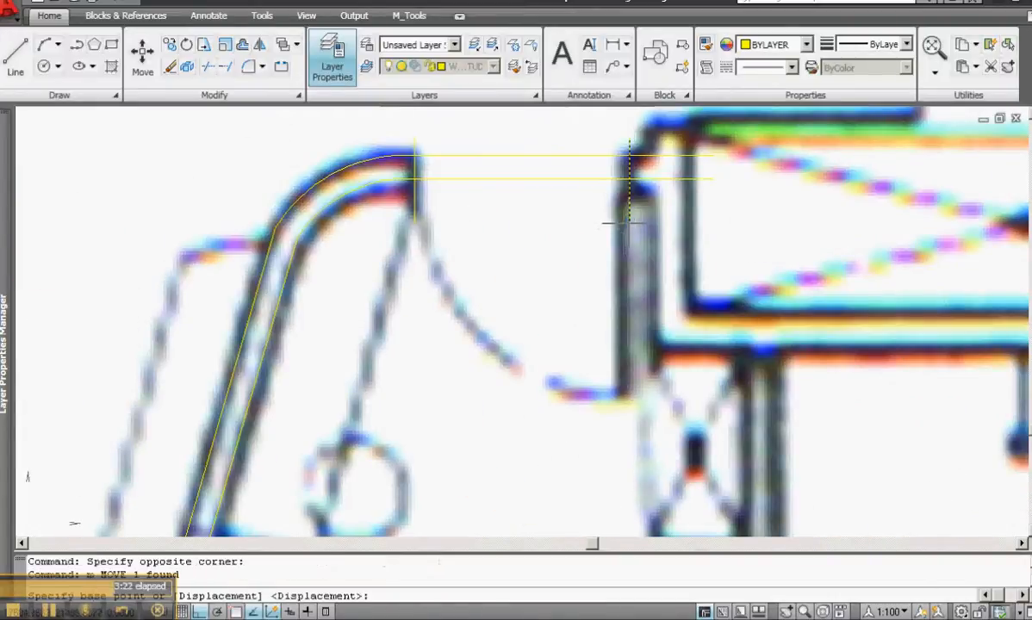
left_click(610, 208)
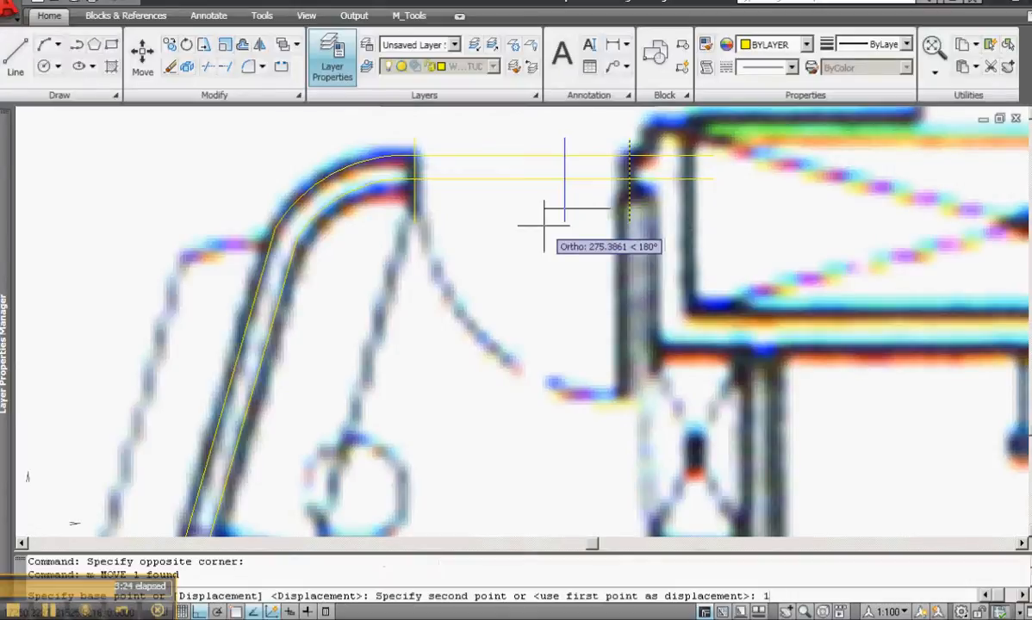
key("Return")
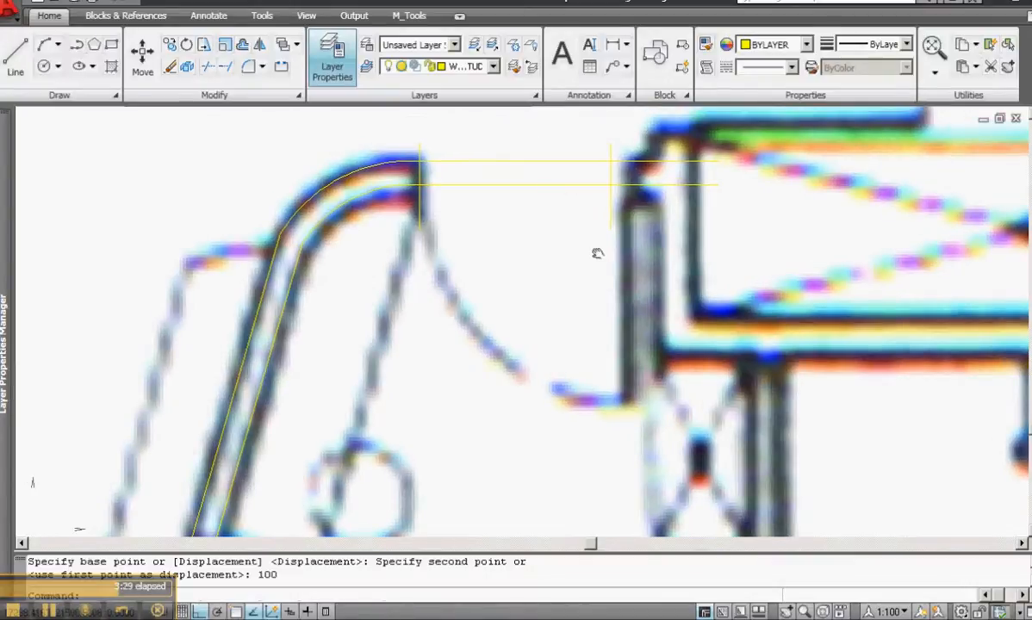
Step: Move both vertical jamb lines together about 45 units horizontally toward the far jamb to fit the door opening
middle_click_drag(597, 253, 628, 284)
scroll(462, 233, "up", 2)
left_click(732, 250)
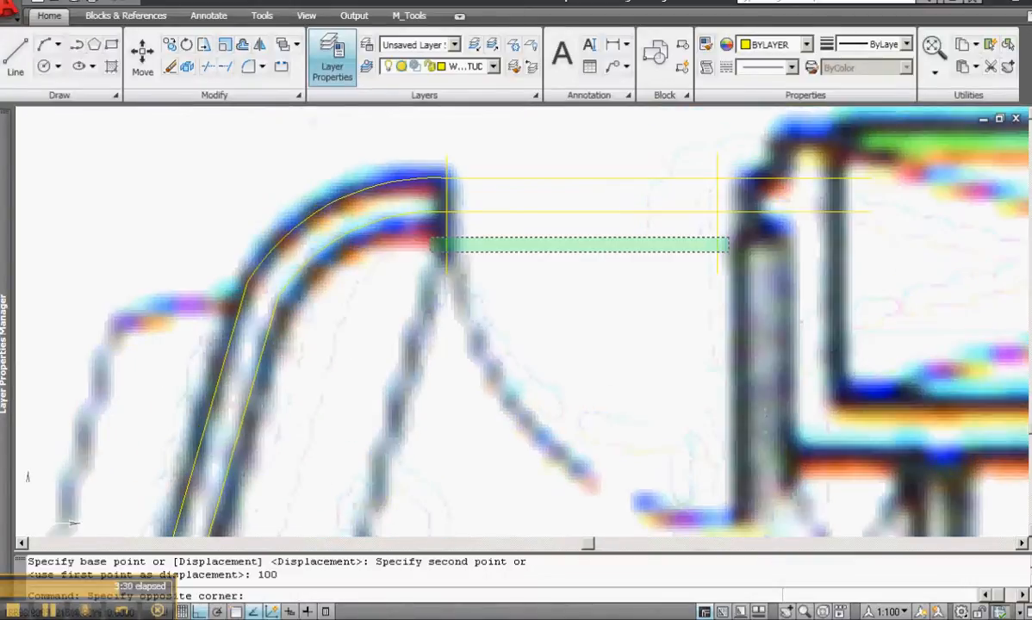
left_click(435, 237)
type("m")
key("Return")
left_click(551, 241)
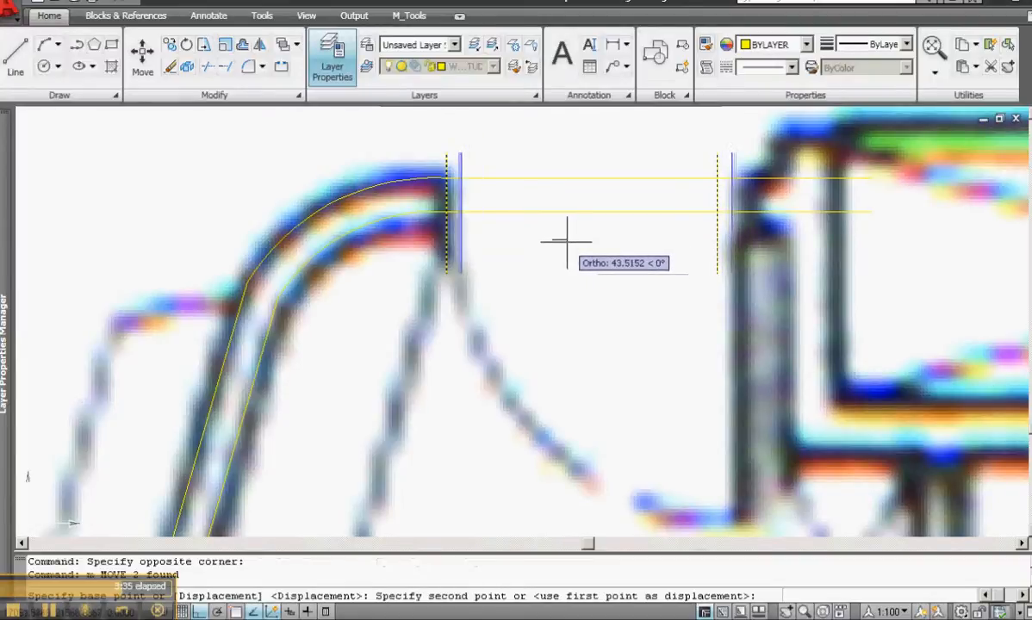
left_click(553, 233)
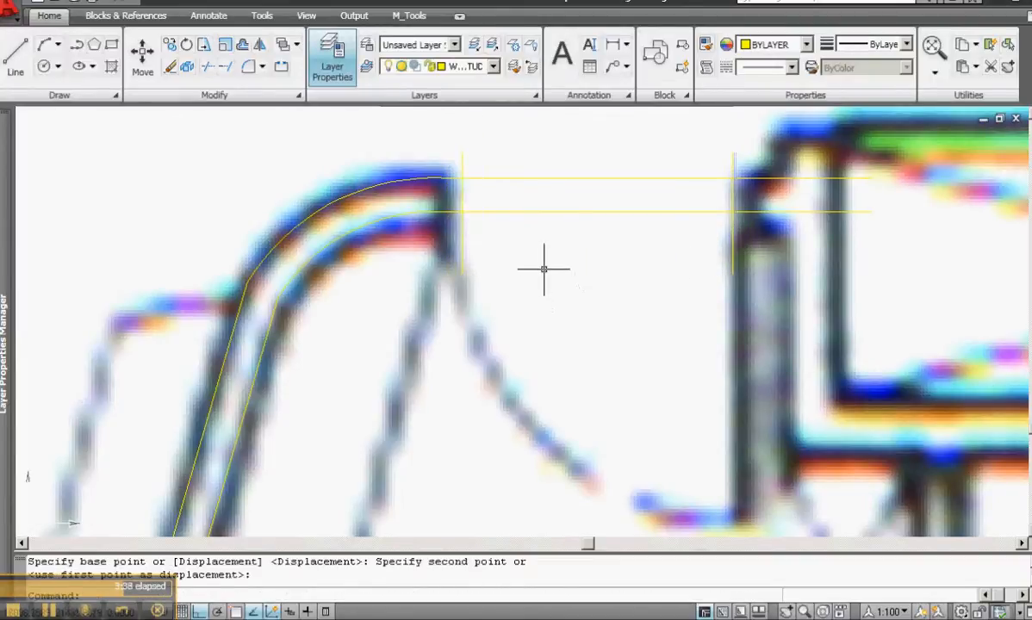
Step: Trim the overhanging ends of both vertical jamb lines back to the two parallel wall lines
left_click(208, 69)
left_click(757, 122)
left_click(622, 219)
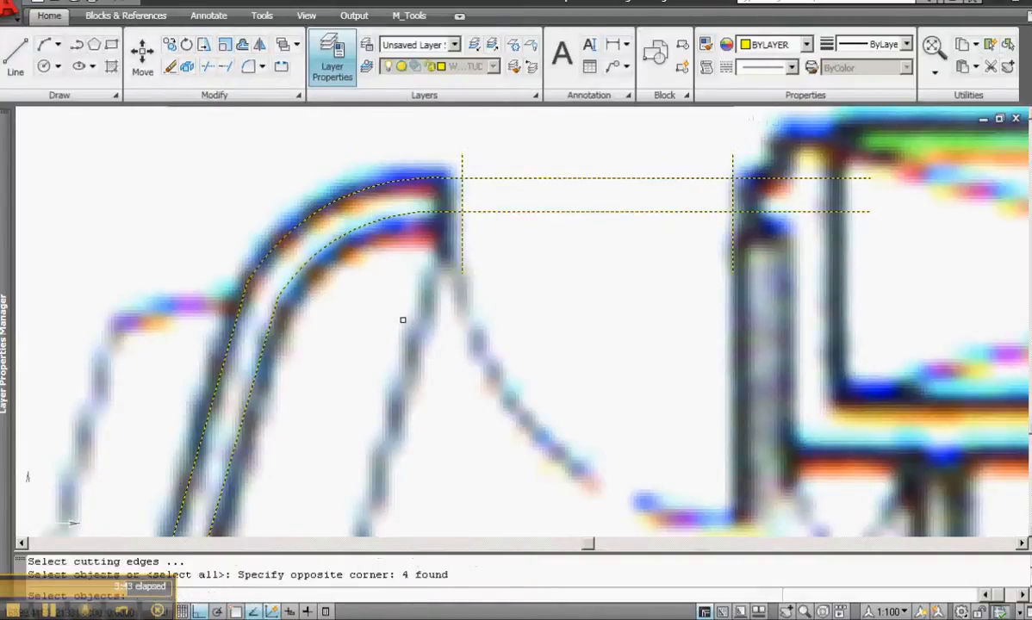
key("Return")
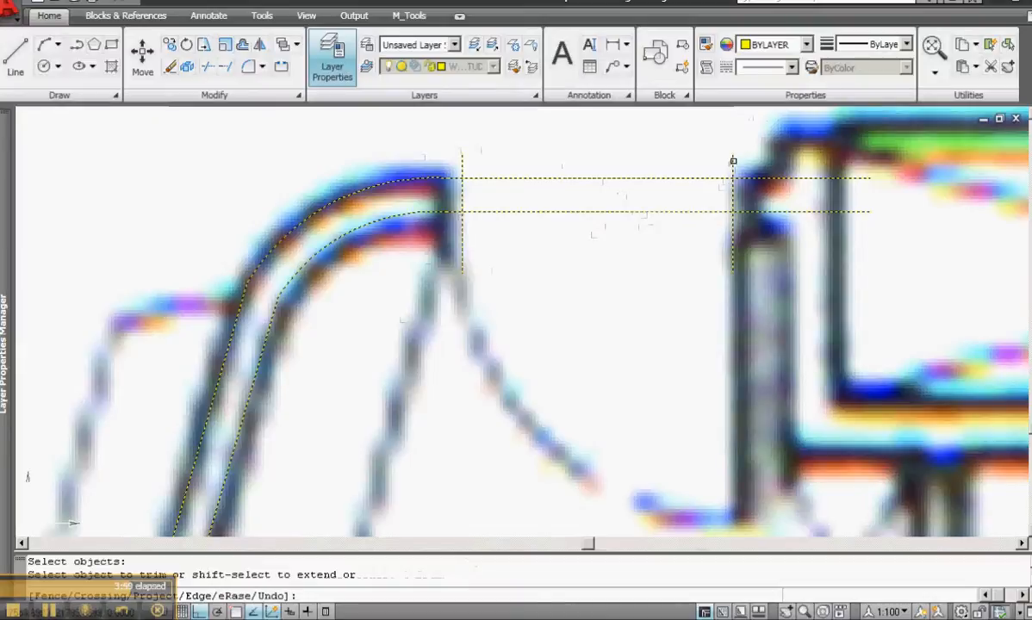
left_click(733, 161)
left_click(465, 232)
left_click(731, 234)
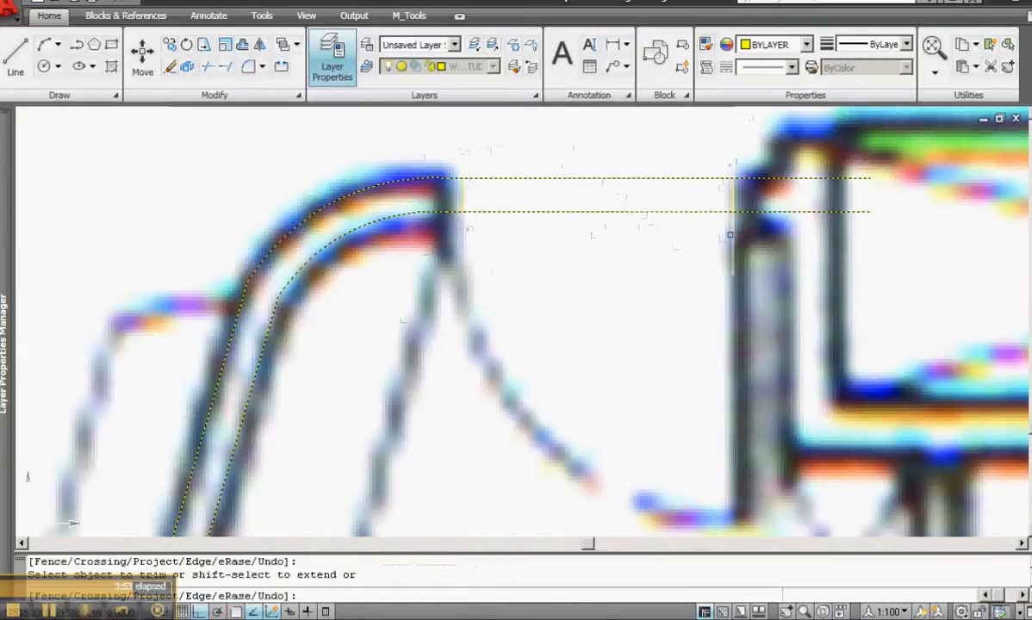
Step: Trim away both wall lines between the jambs to clear the door opening
left_click(663, 145)
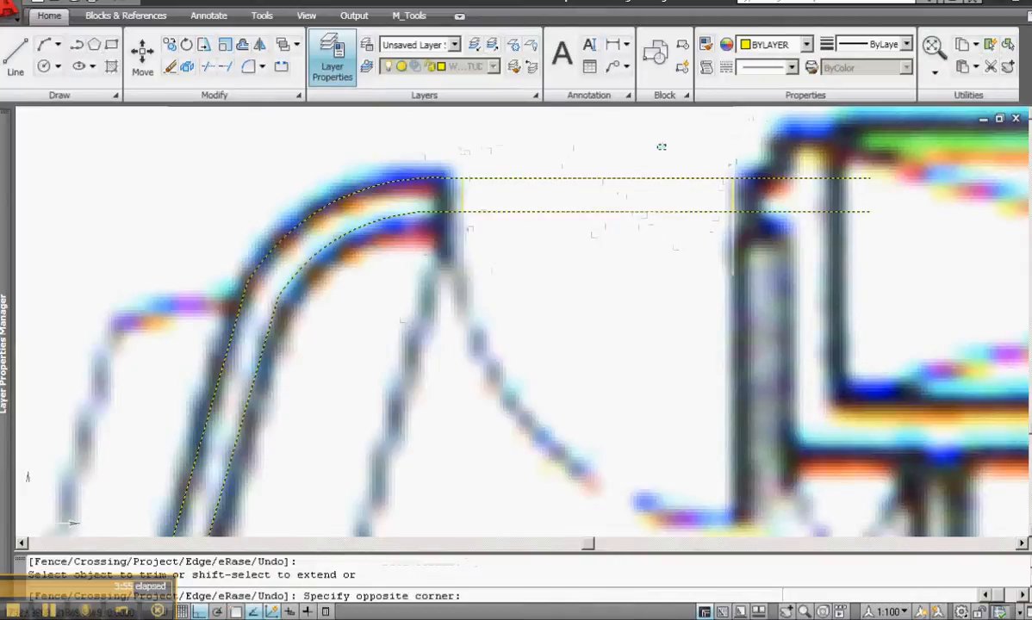
left_click(613, 258)
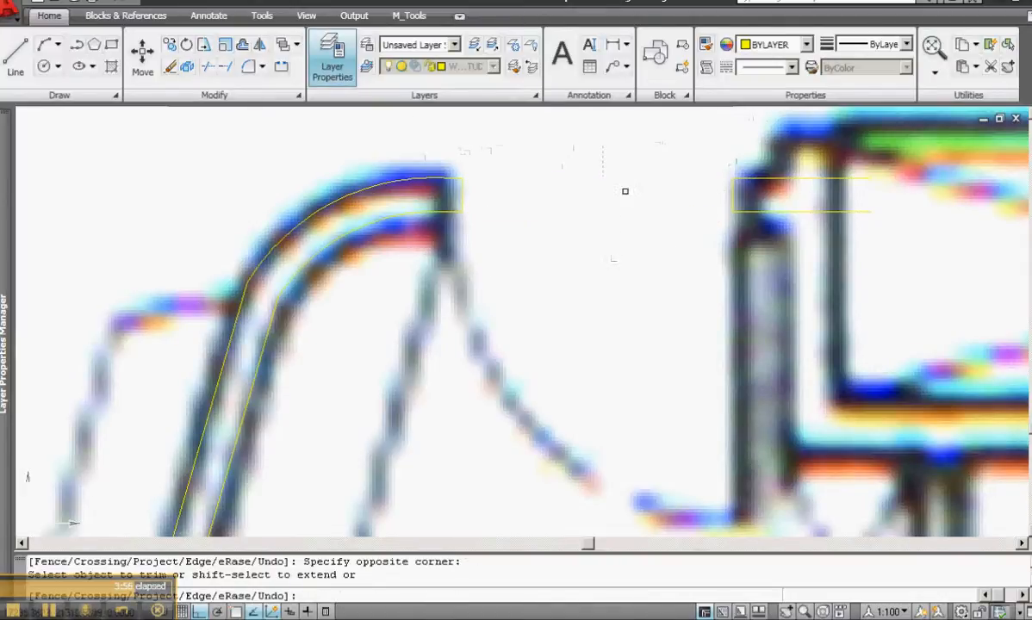
key("Return")
scroll(595, 259, "down", 3)
scroll(602, 252, "down", 2)
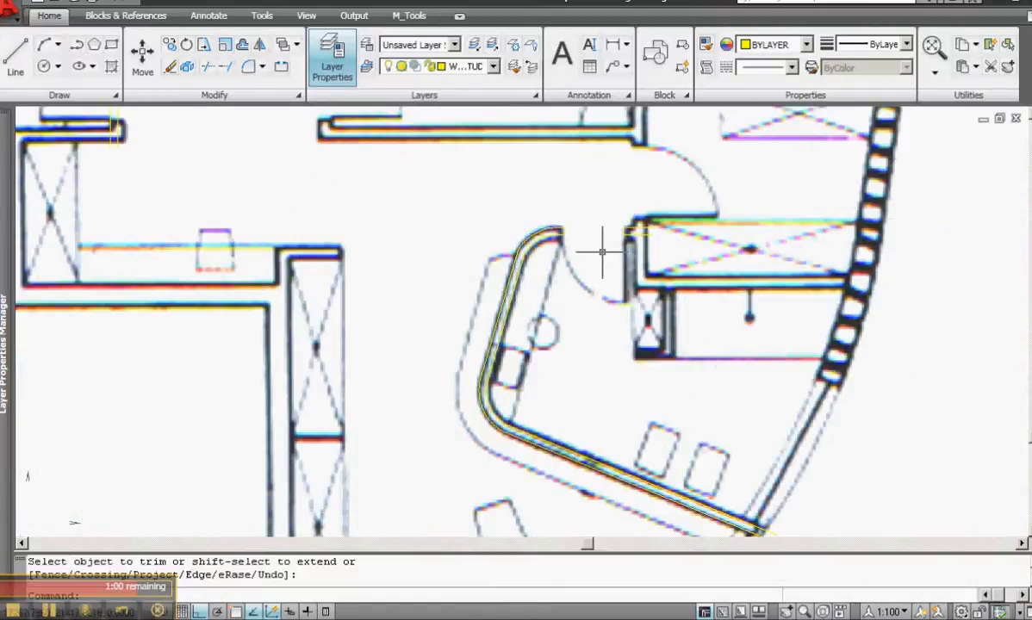
left_click(494, 68)
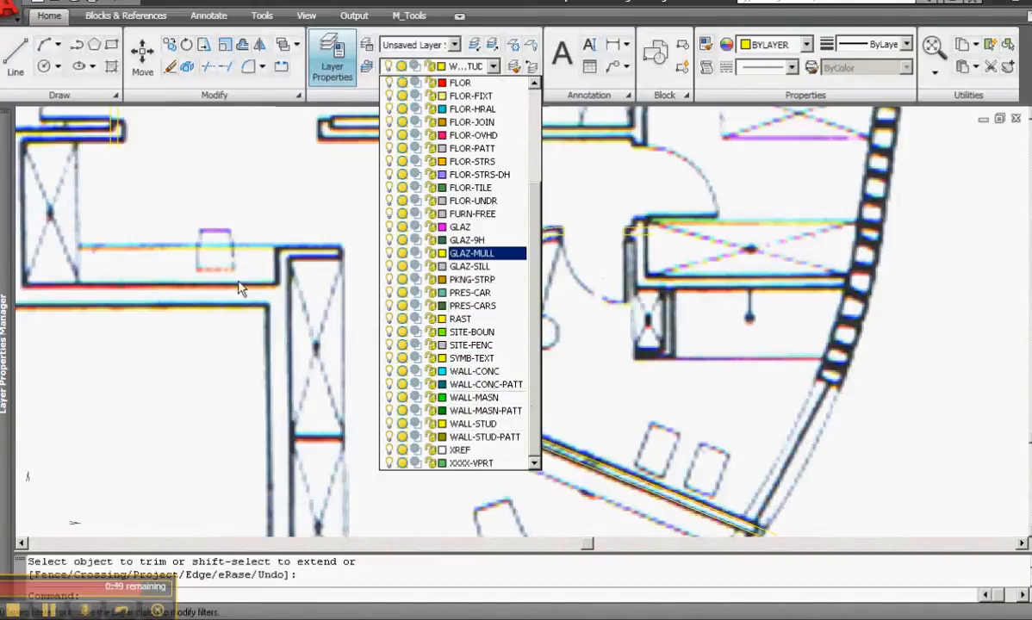
left_click(267, 195)
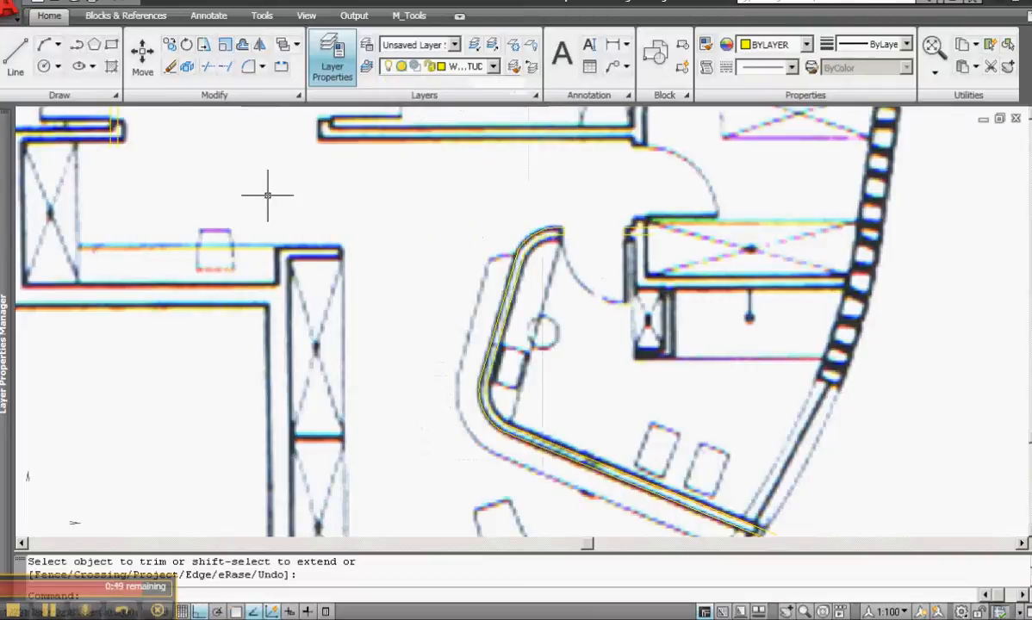
Step: Unload the PLANS-1-100 image reference and view the traced walls without the underlay
left_click(115, 16)
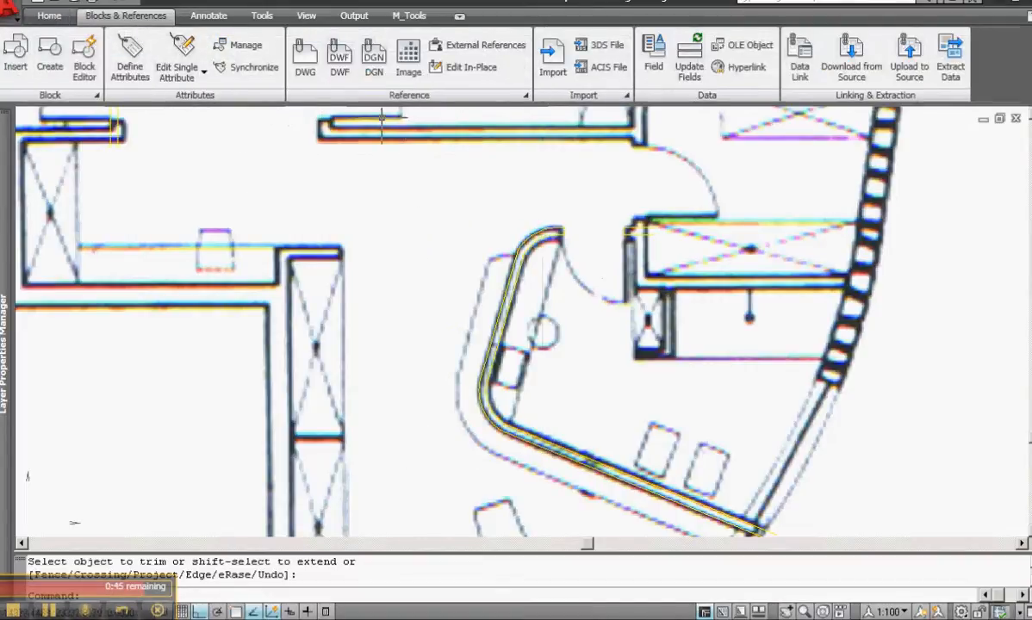
left_click(461, 47)
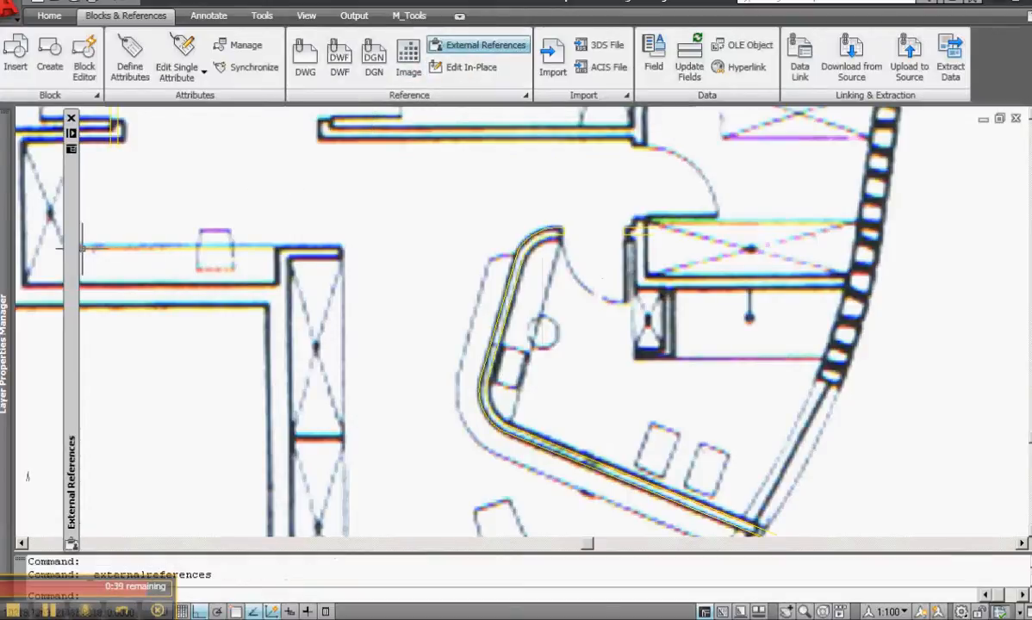
mouse_move(73, 242)
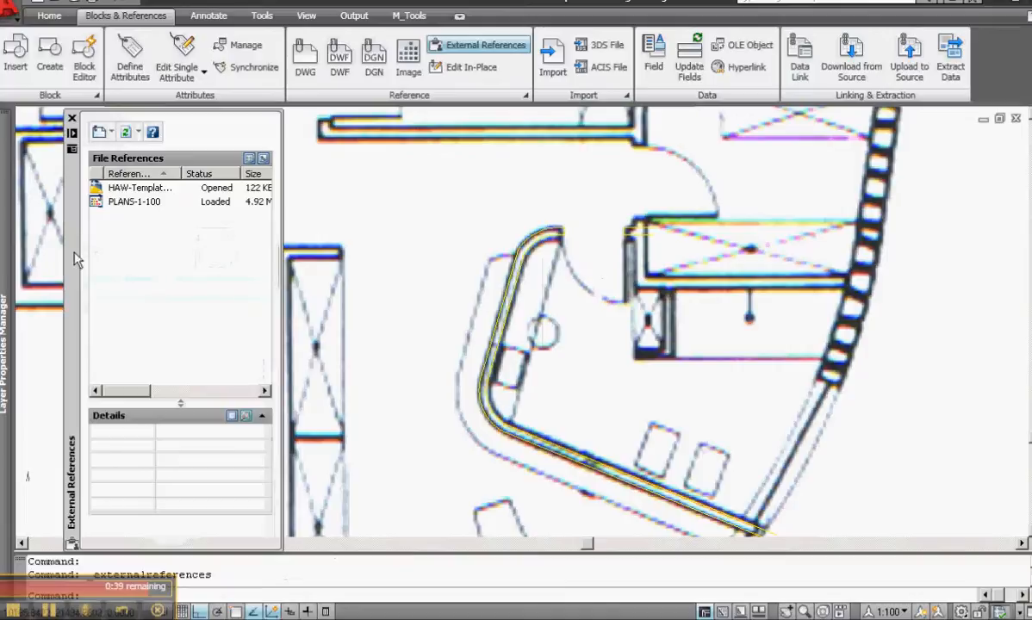
left_click(128, 204)
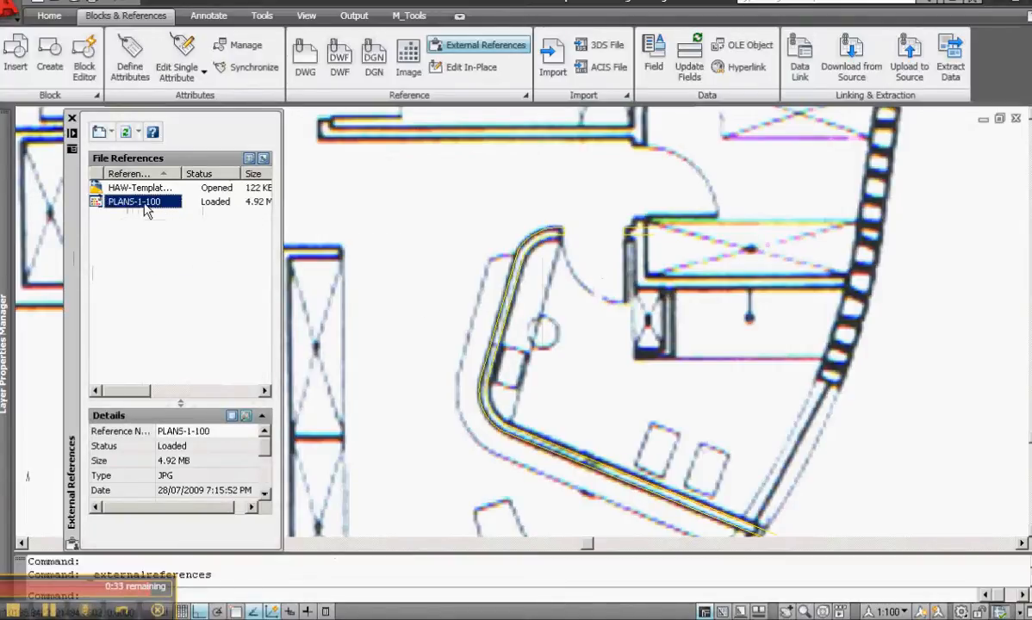
right_click(145, 209)
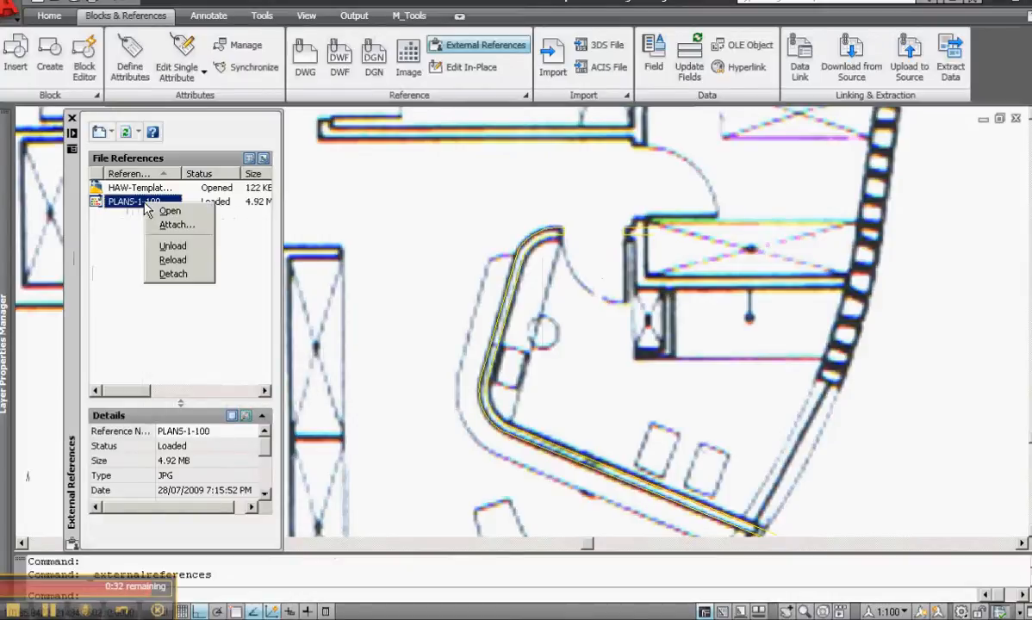
left_click(172, 246)
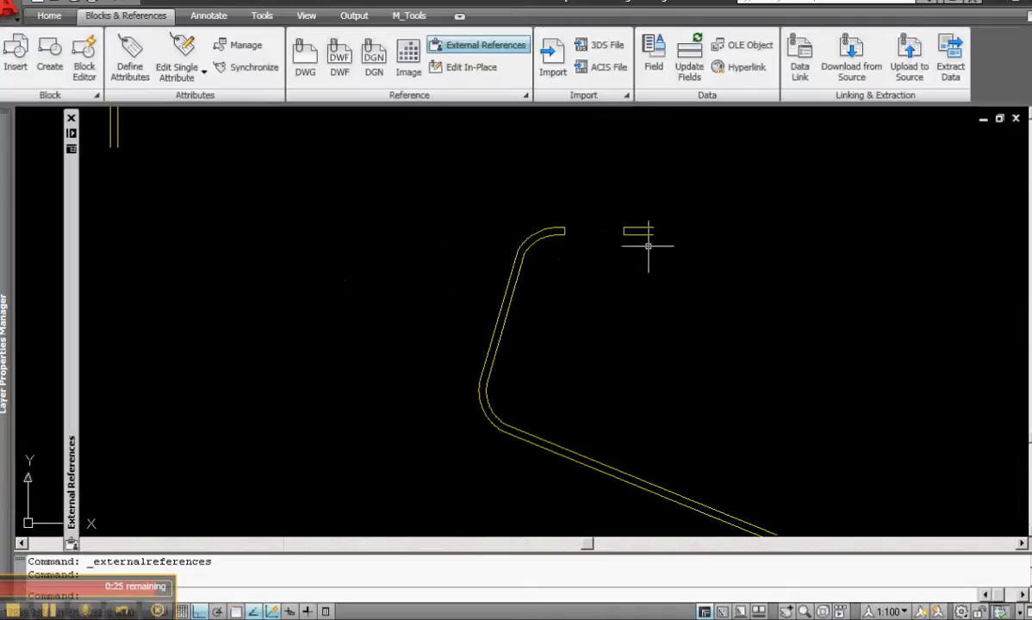
scroll(592, 323, "down", 3)
scroll(560, 330, "up", 2)
middle_click_drag(523, 329, 388, 252)
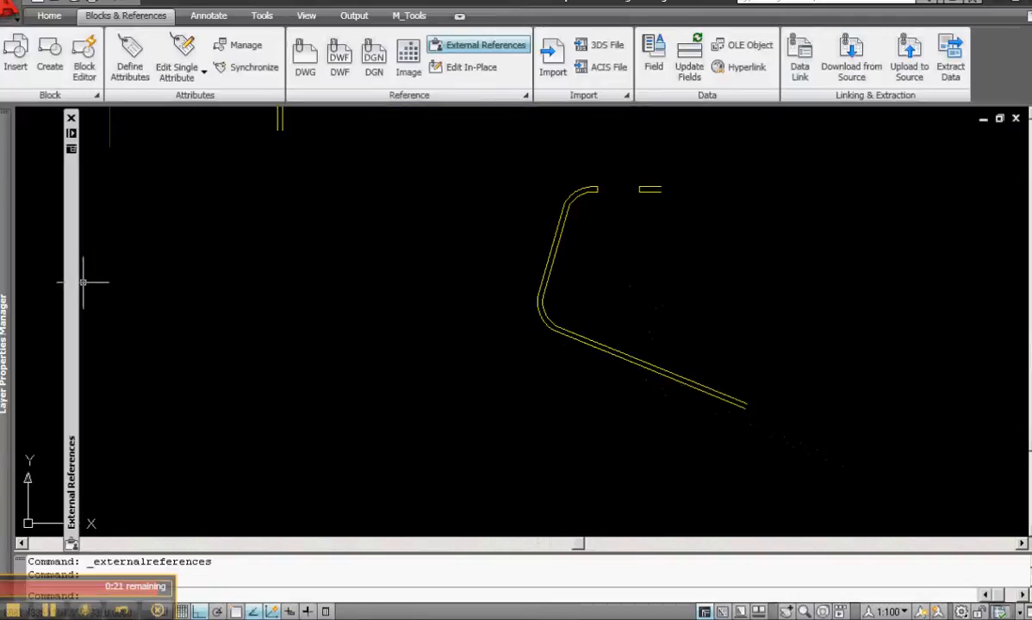
Step: Reload the PLANS-1-100 image reference to bring the floor plan underlay back
mouse_move(72, 279)
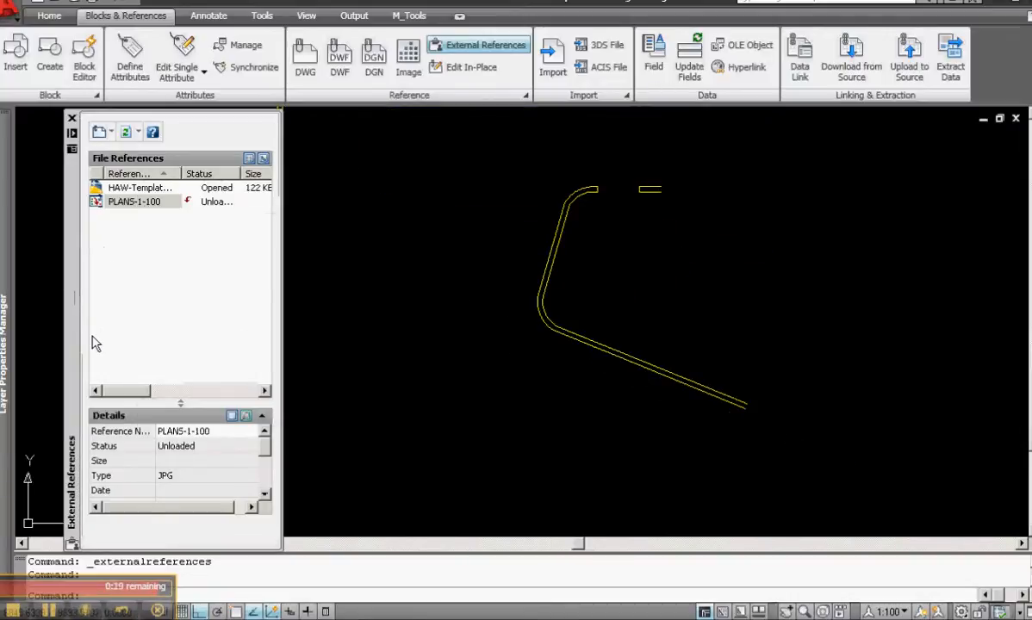
right_click(135, 207)
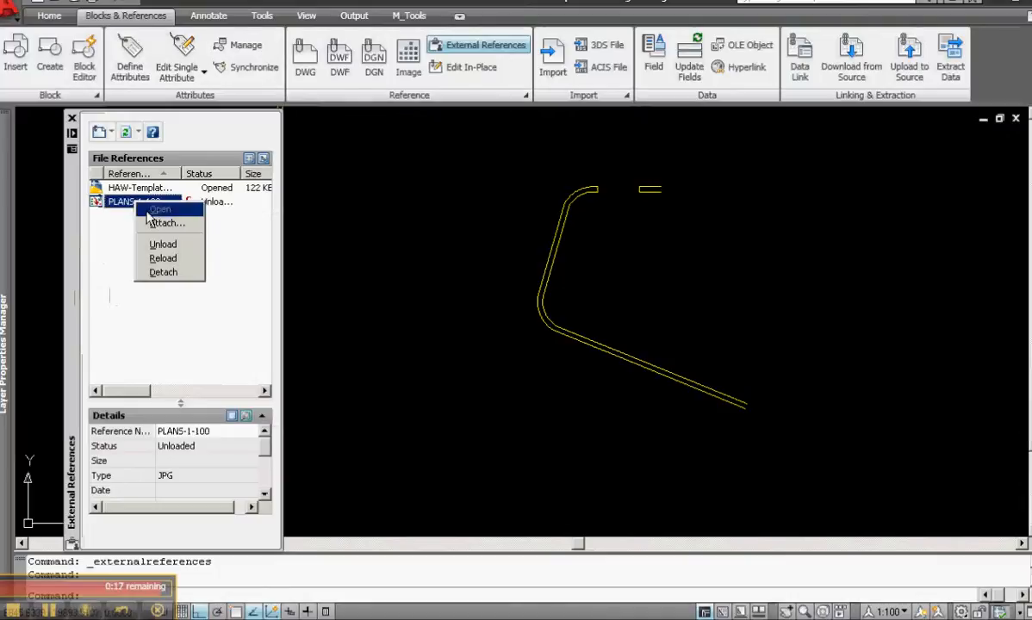
left_click(169, 258)
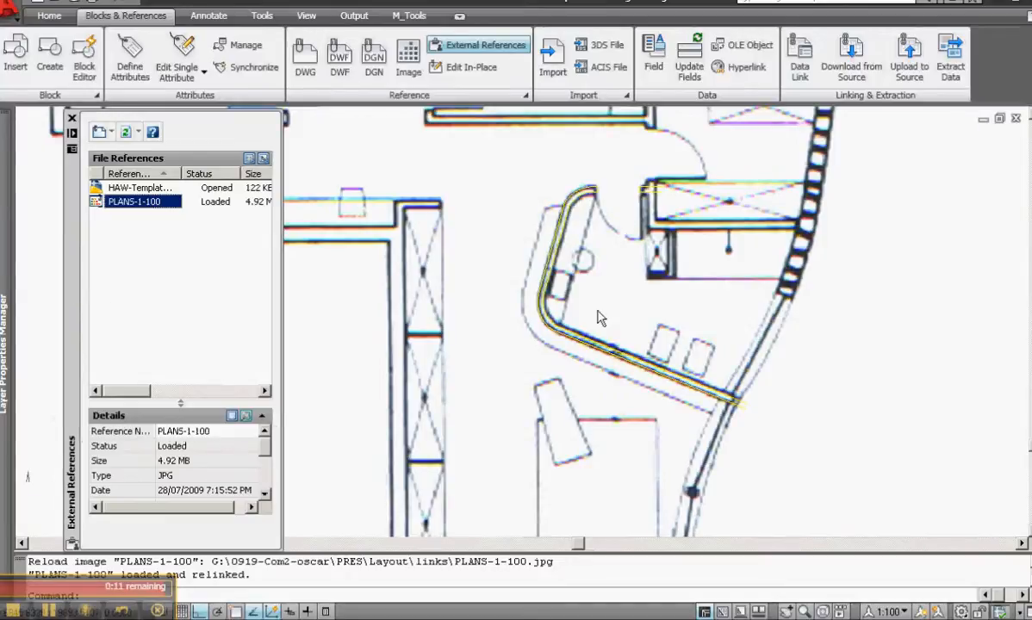
Step: Draw a vertical polyline along the wall face beside the wardrobe, from its lower corner up to the wall lines at the far jamb
middle_click_drag(648, 185, 596, 311)
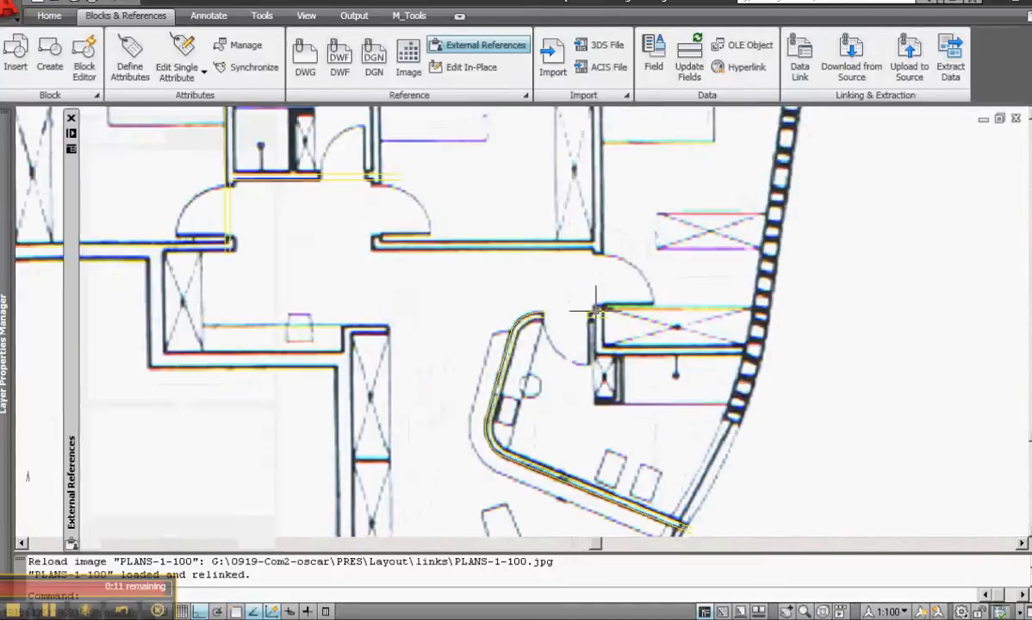
scroll(572, 343, "up", 1)
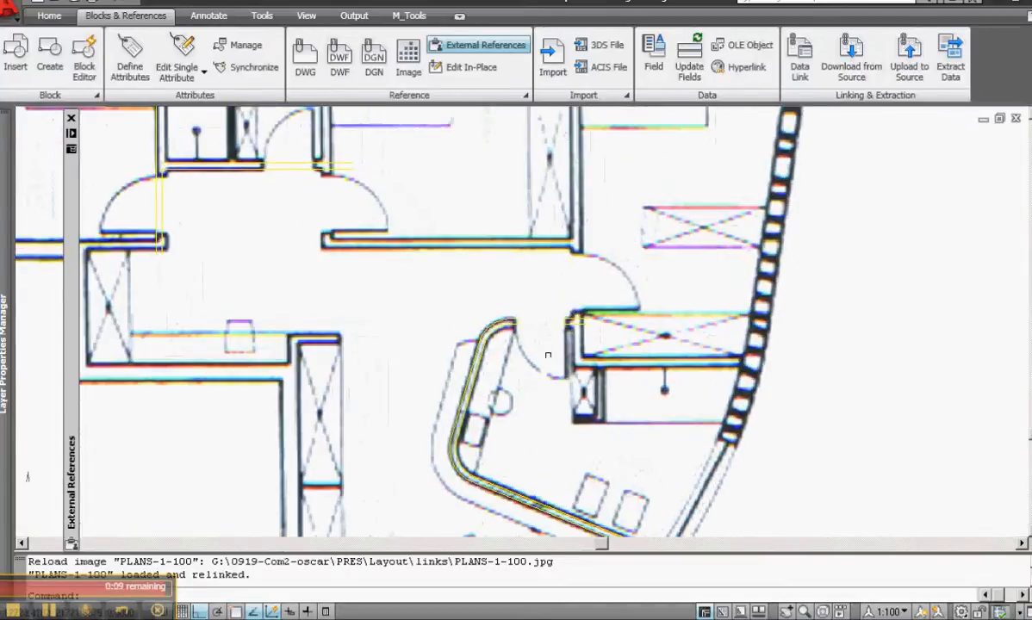
scroll(554, 358, "up", 4)
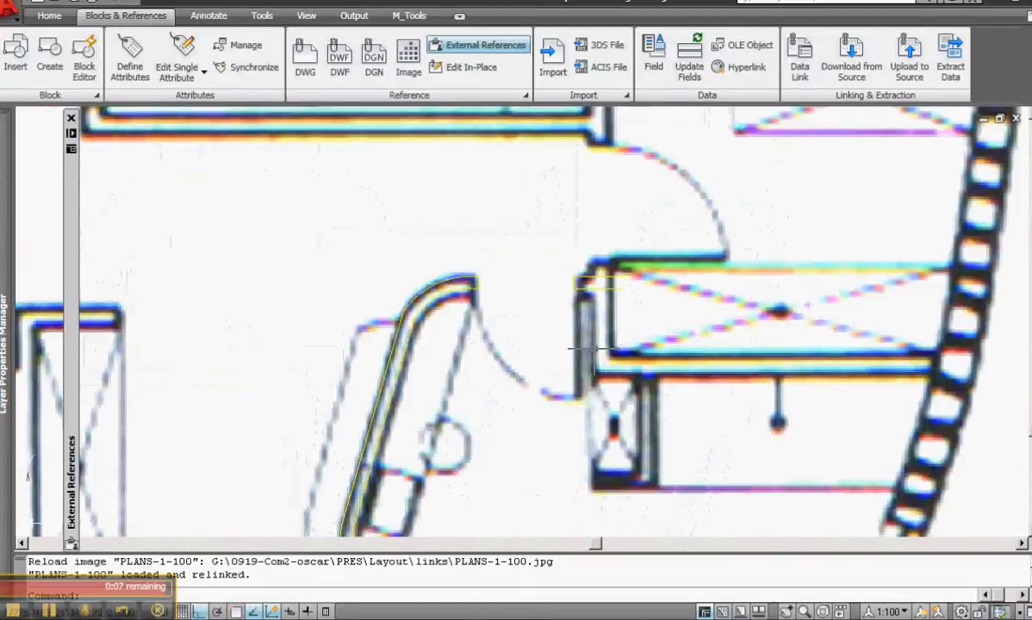
type("pl")
key("Return")
left_click(598, 373)
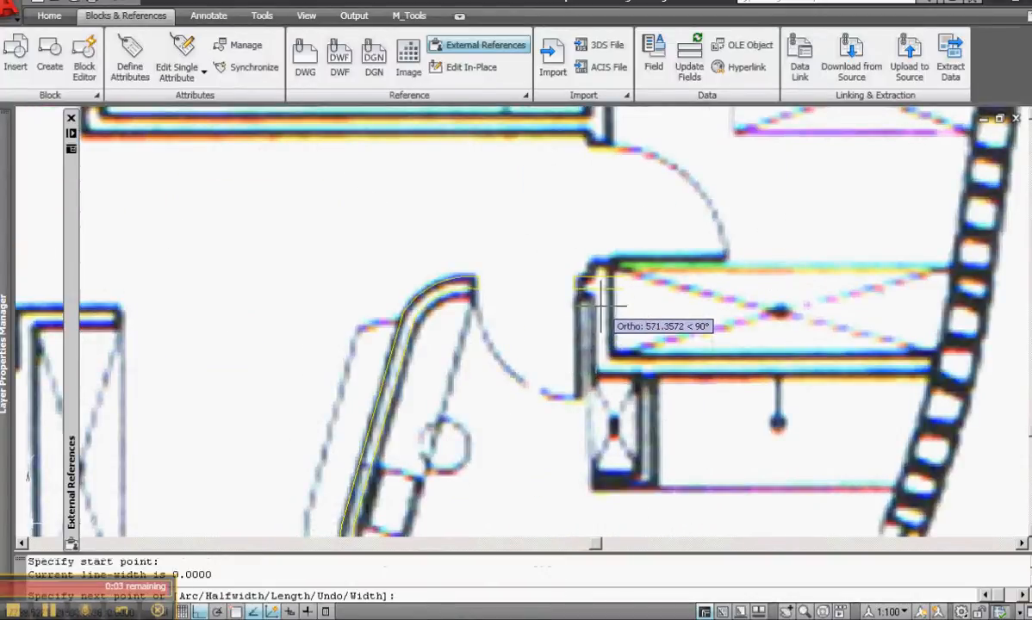
left_click(599, 295)
key("Return")
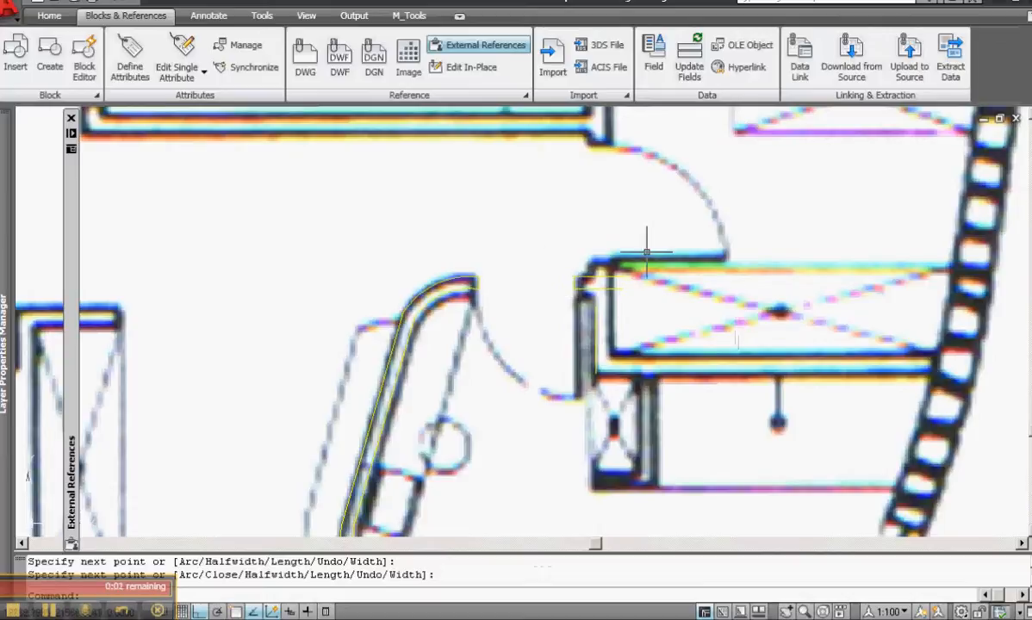